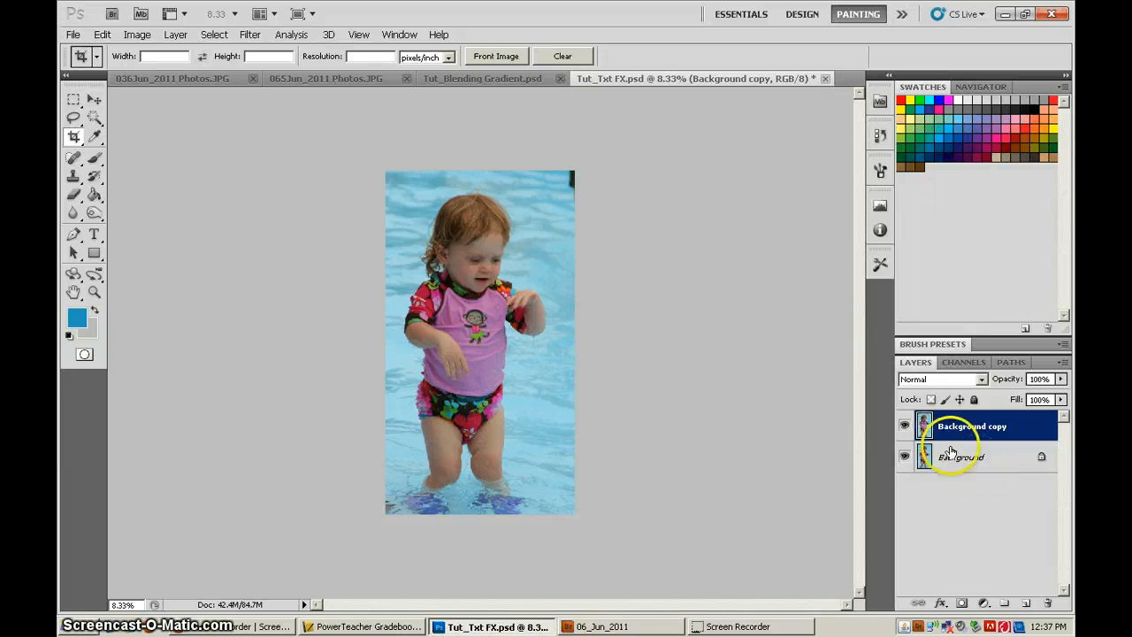
- Toggle the visibility of the Background copy and Background layers to compare them, leaving both shown
left_click(905, 428)
left_click(905, 458)
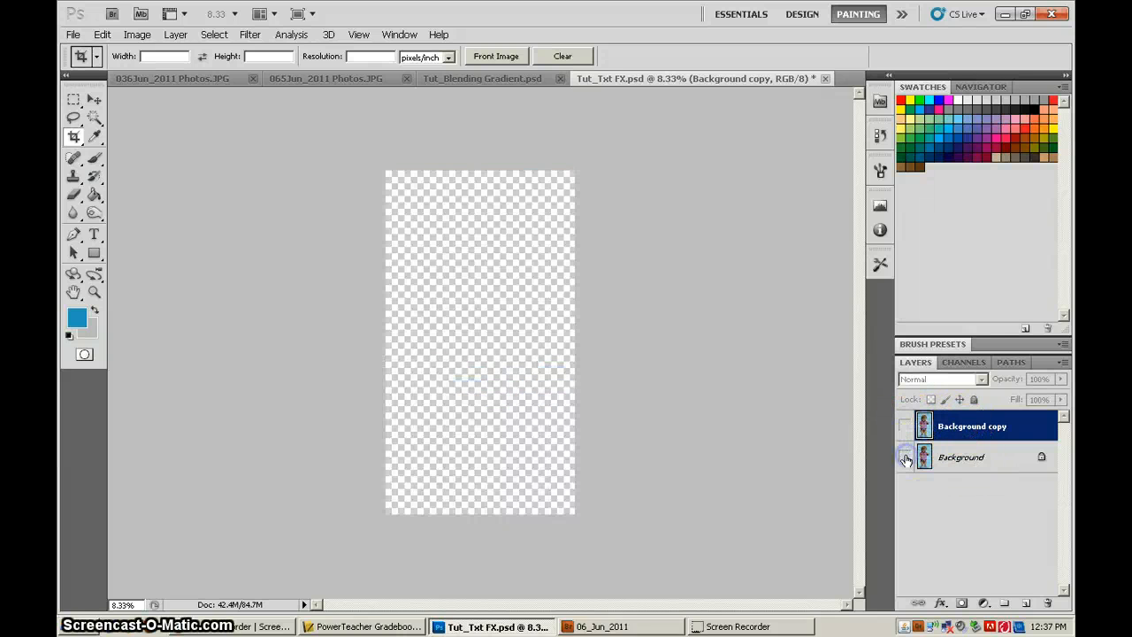
left_click(905, 457)
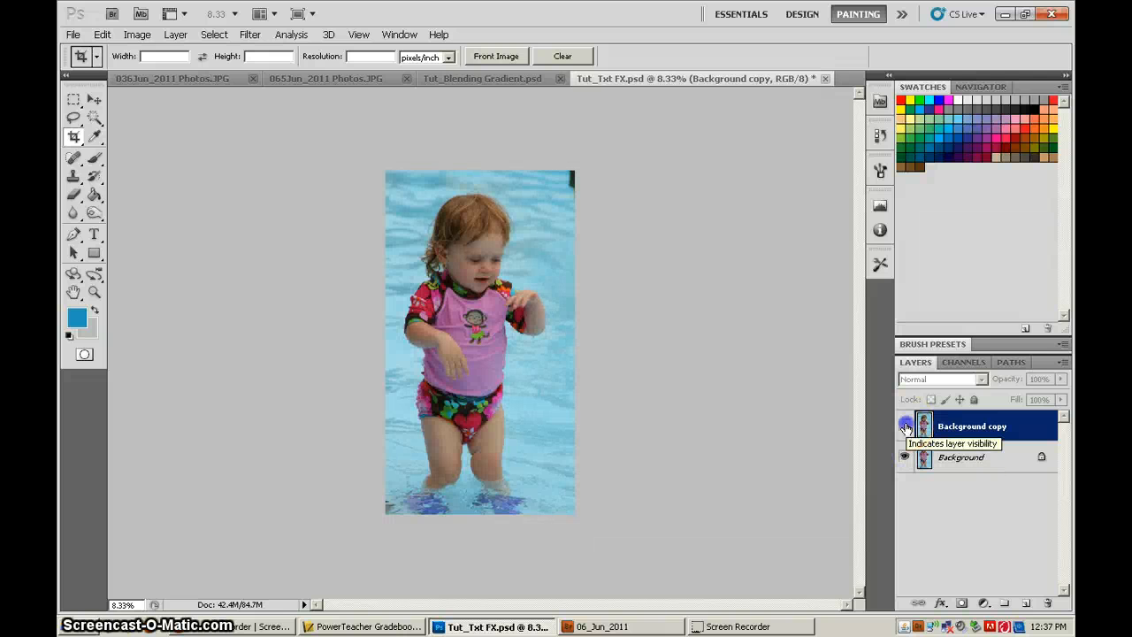
left_click(905, 428)
left_click(905, 427)
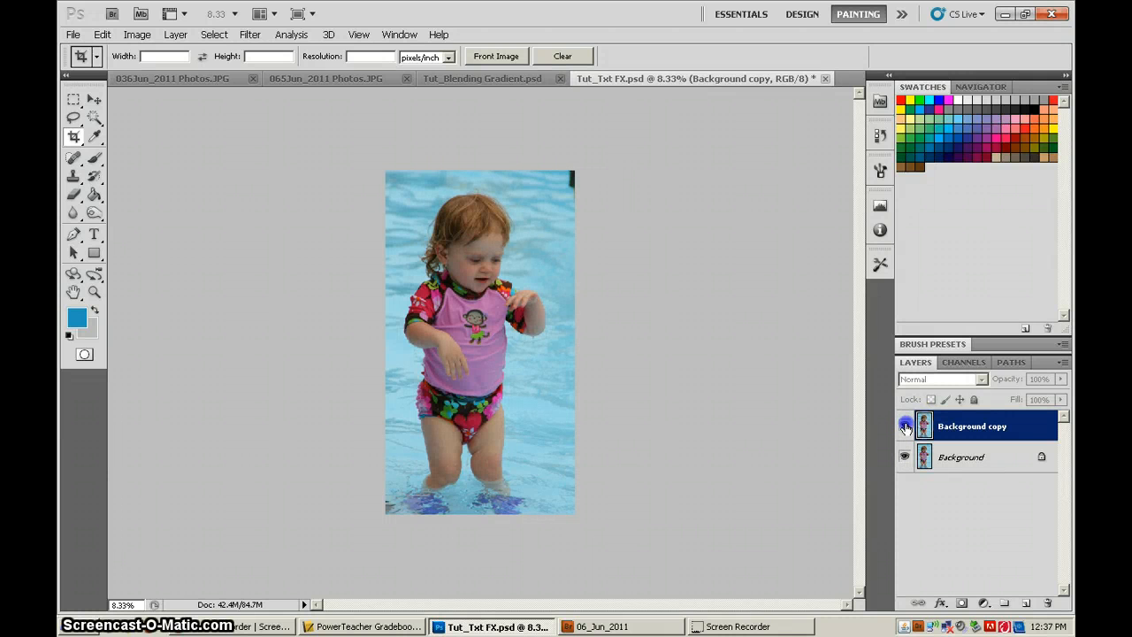
left_click(905, 427)
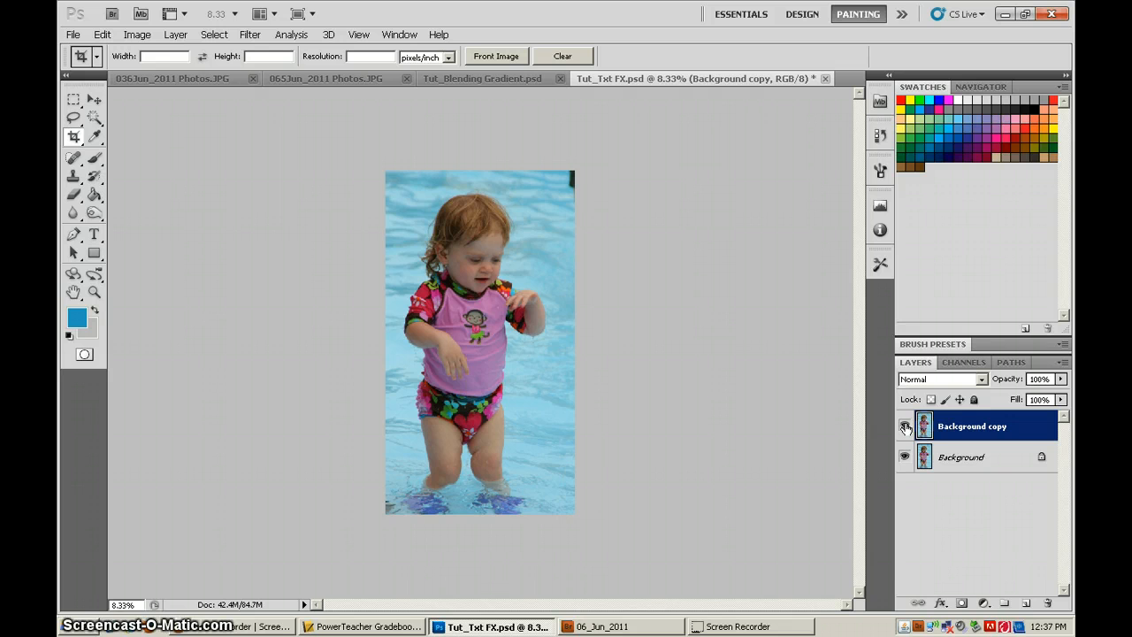
left_click(73, 35)
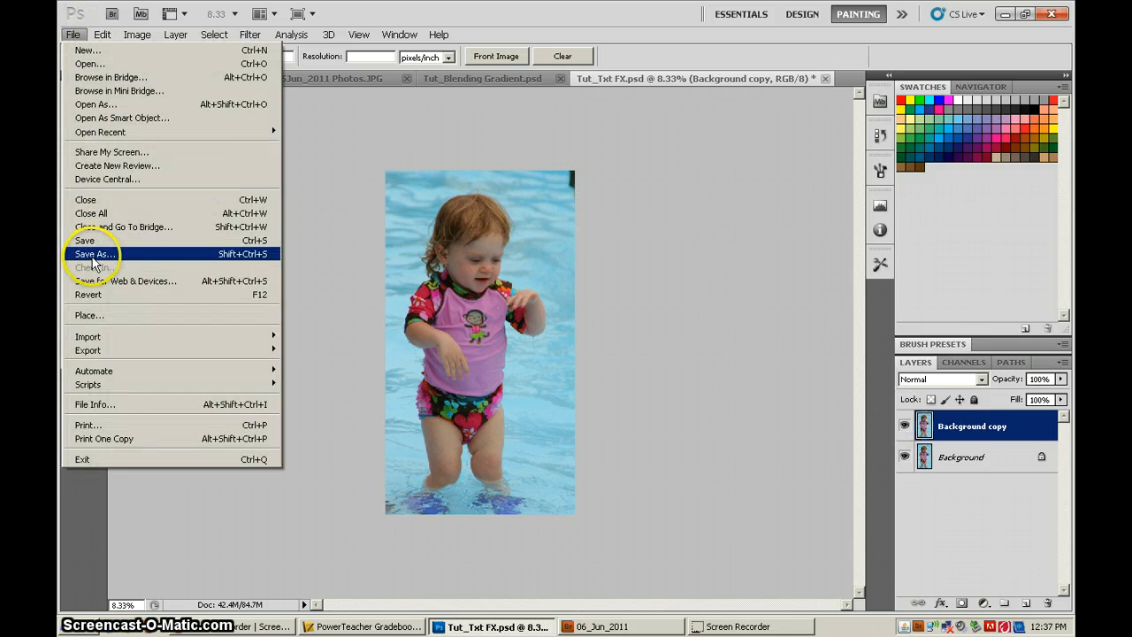
left_click(92, 255)
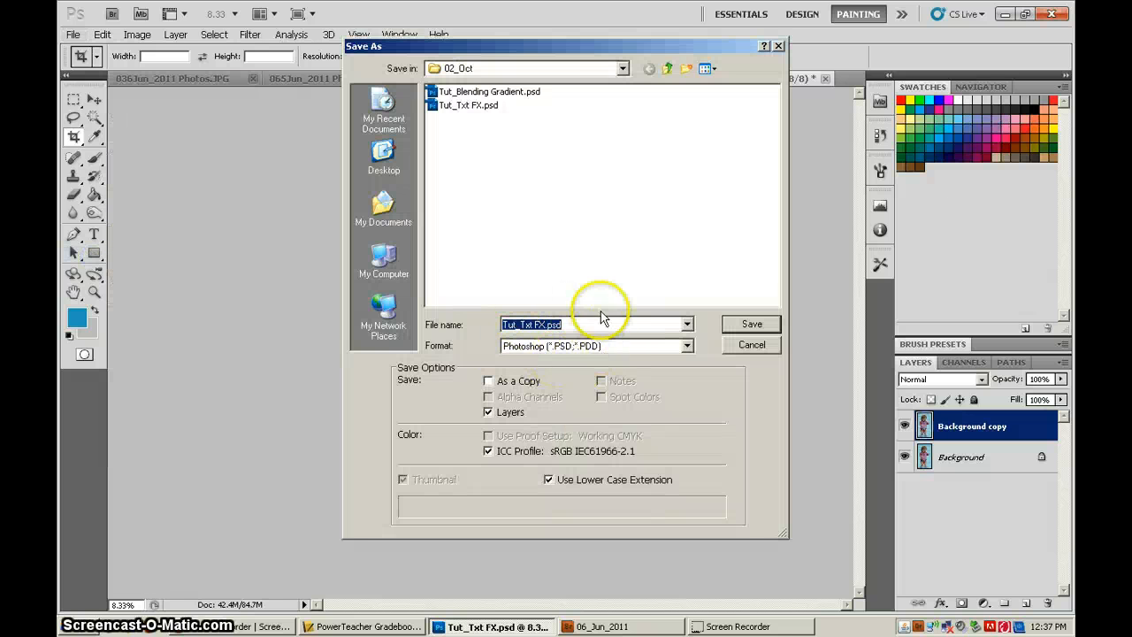
left_click(753, 345)
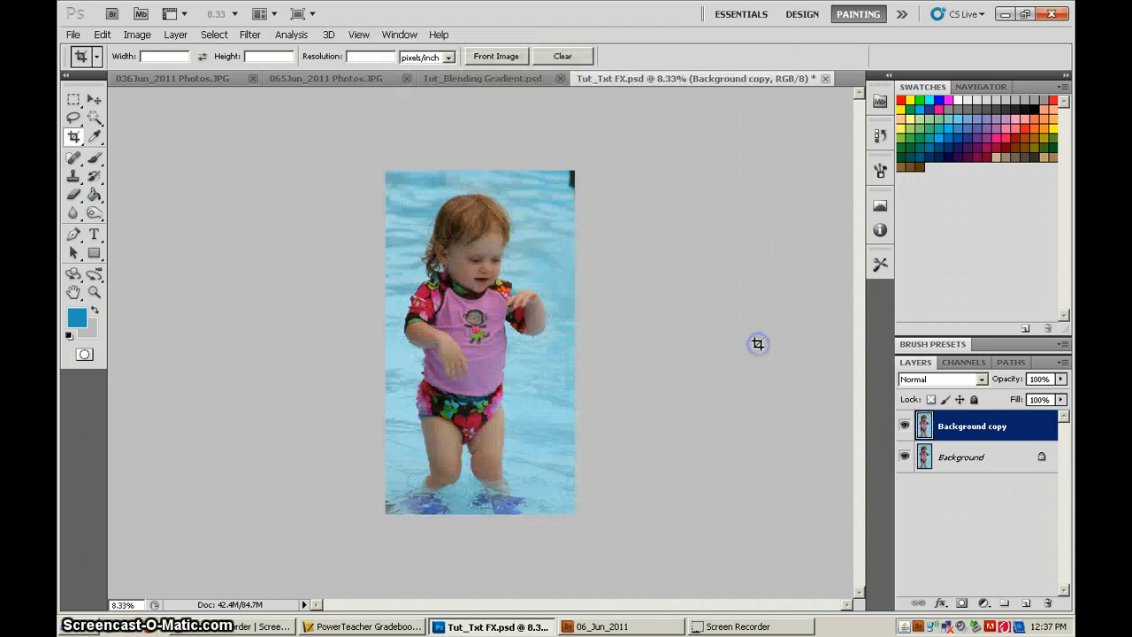
- Create a horizontal text box across the child's legs with the Horizontal Type tool and enter a first name
left_click(93, 100)
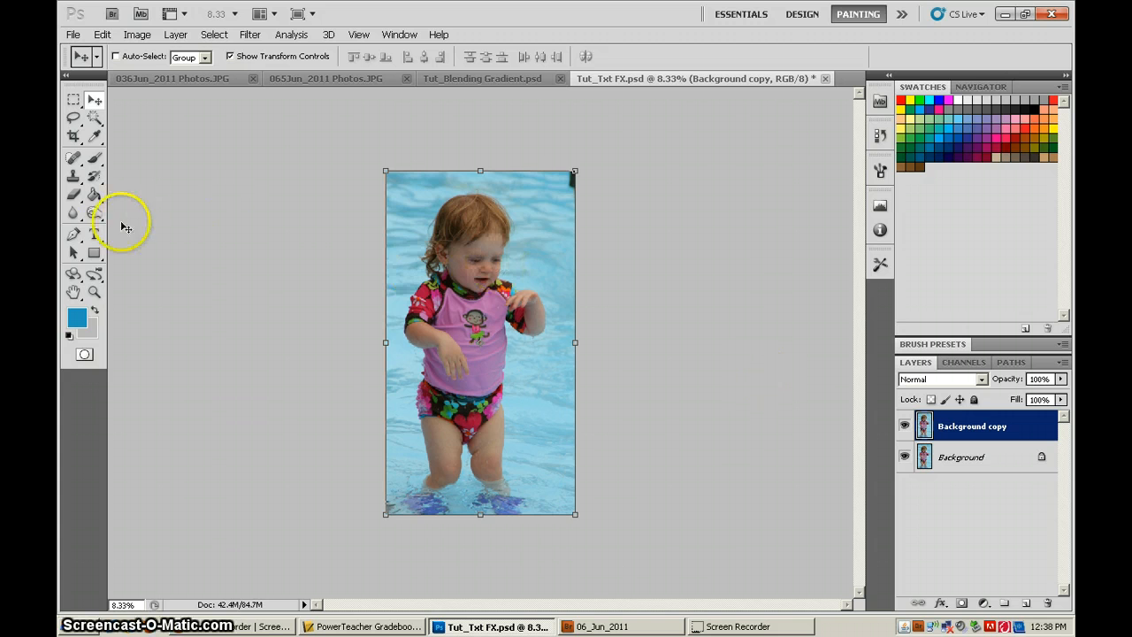
left_click(96, 236)
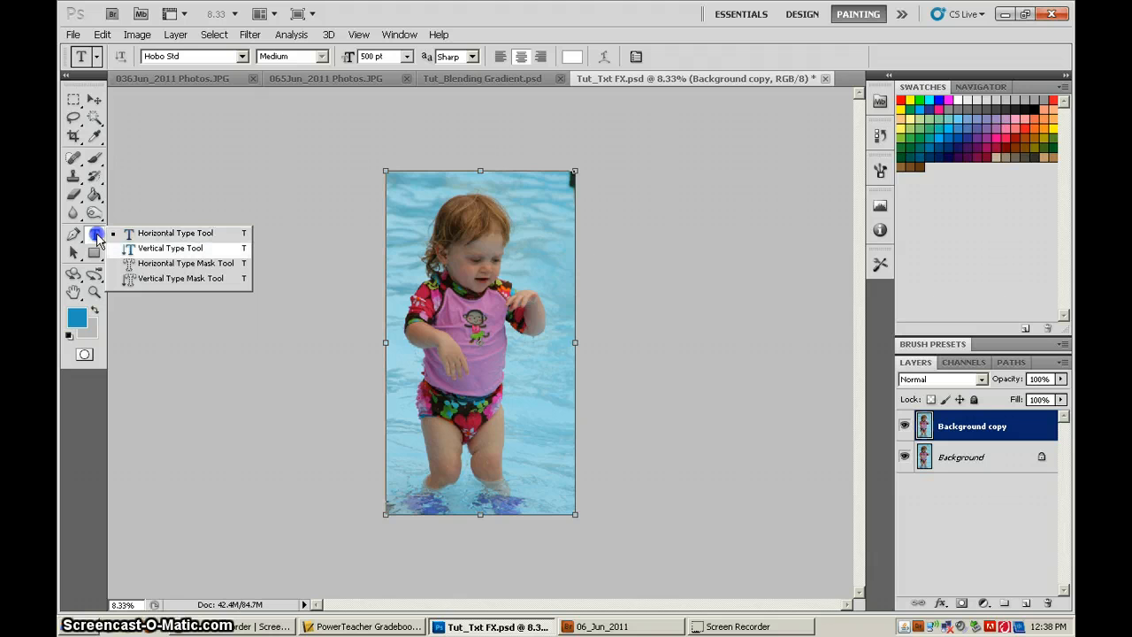
left_click_drag(97, 239, 147, 233)
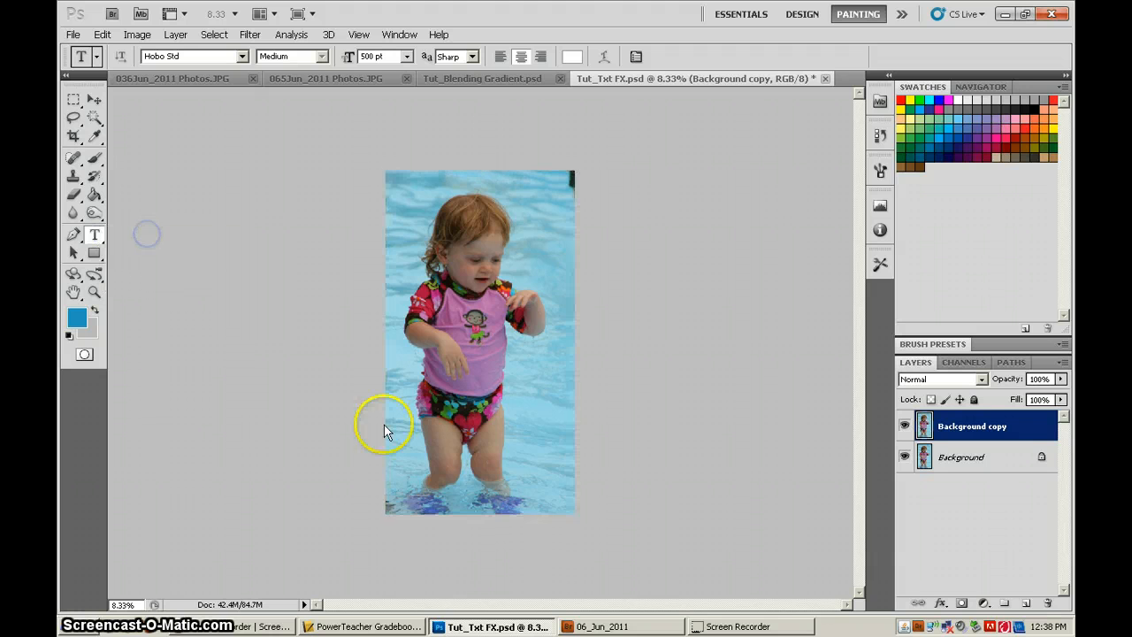
left_click(403, 440)
left_click_drag(487, 460, 557, 500)
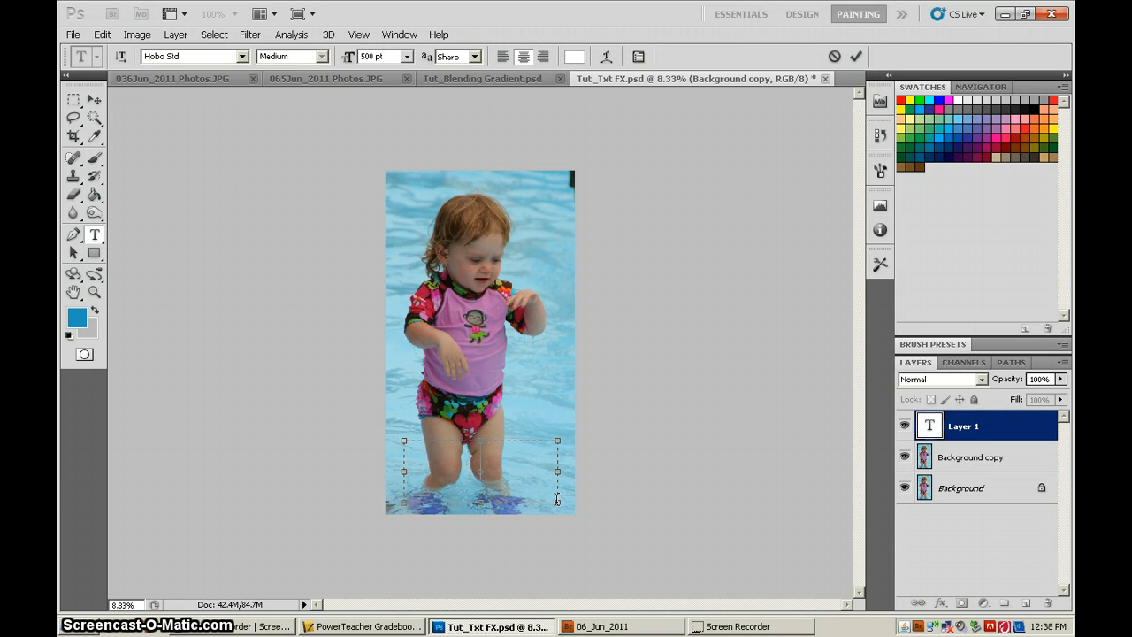
type("Boni")
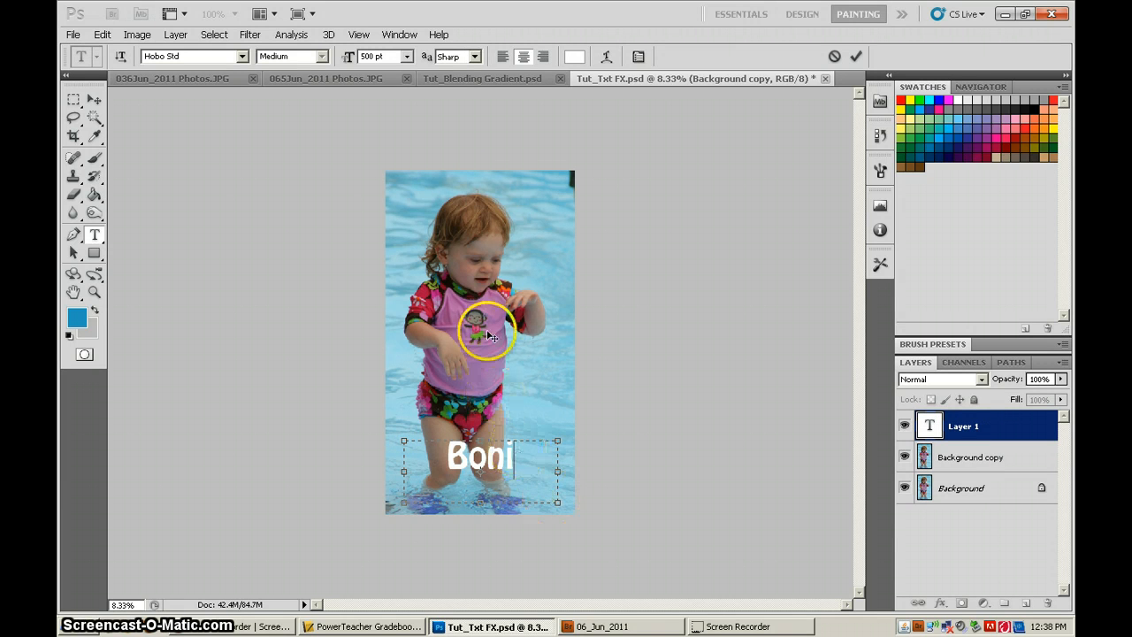
- Select the horizontal name text, check the preset font sizes, and commit the text
double_click(522, 460)
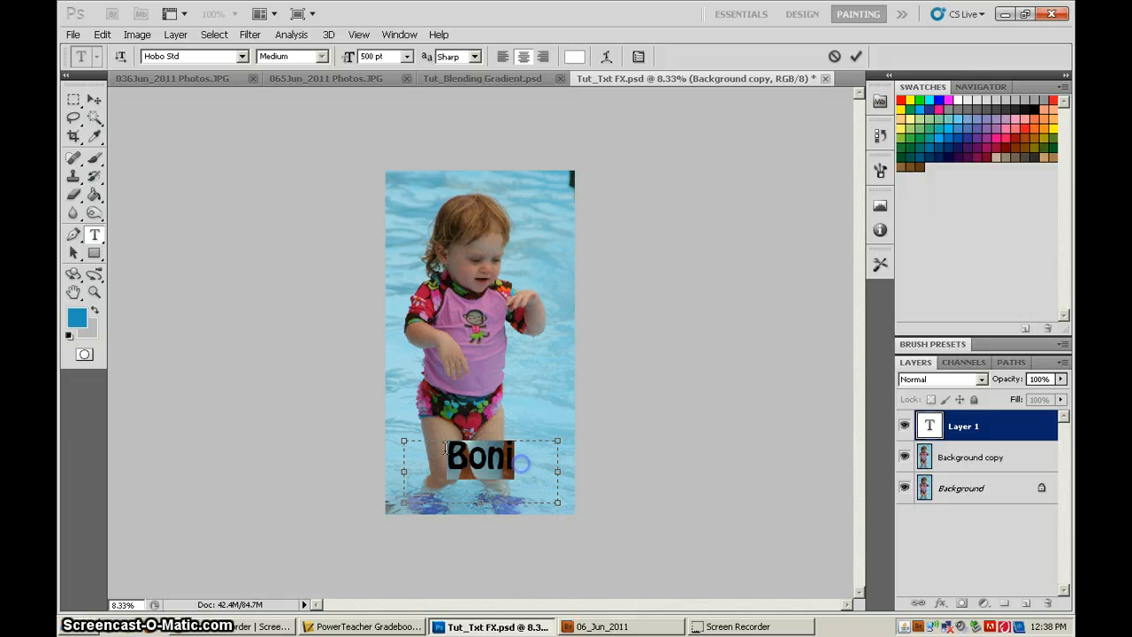
left_click(407, 57)
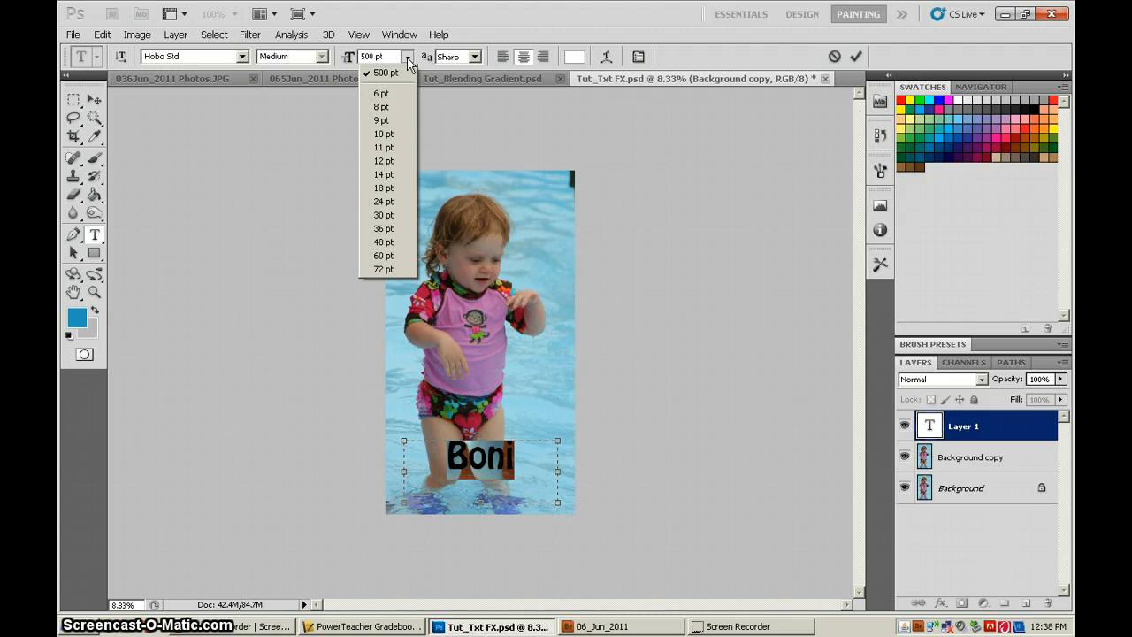
left_click(407, 56)
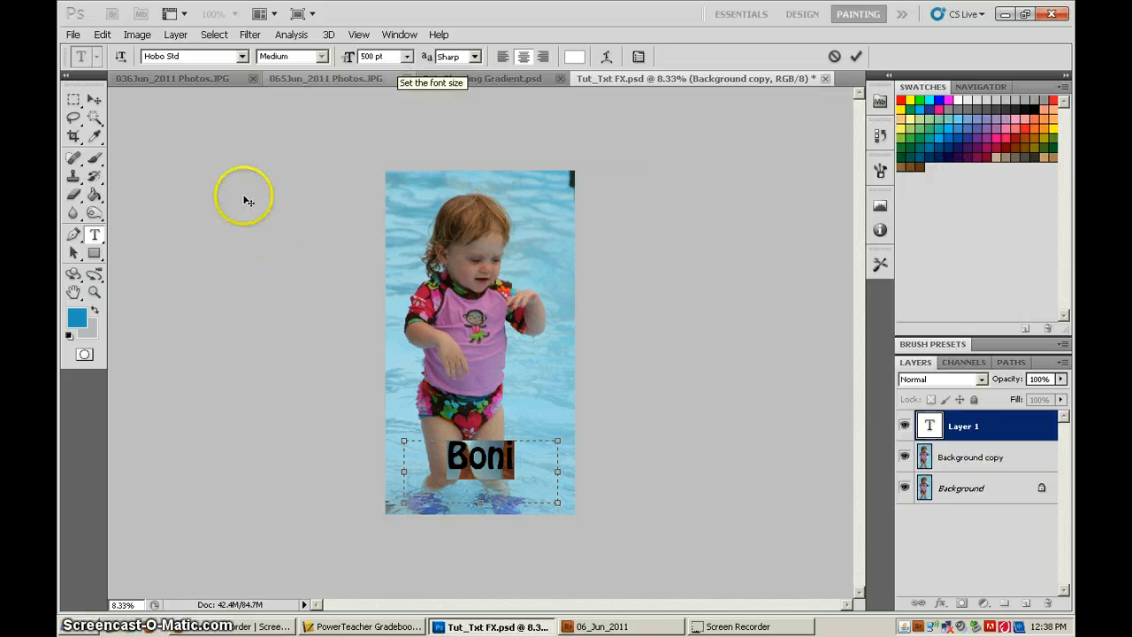
left_click(94, 100)
- Create a tall vertical text box along the photo's right edge, enter a second first name, and commit it
left_click(95, 236)
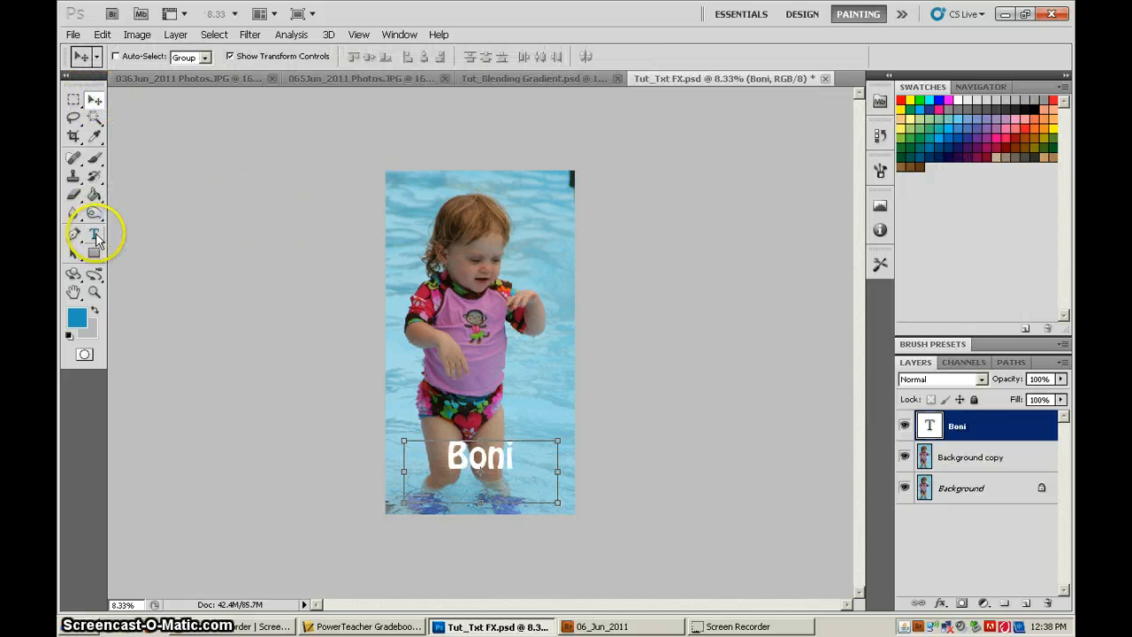
right_click(95, 235)
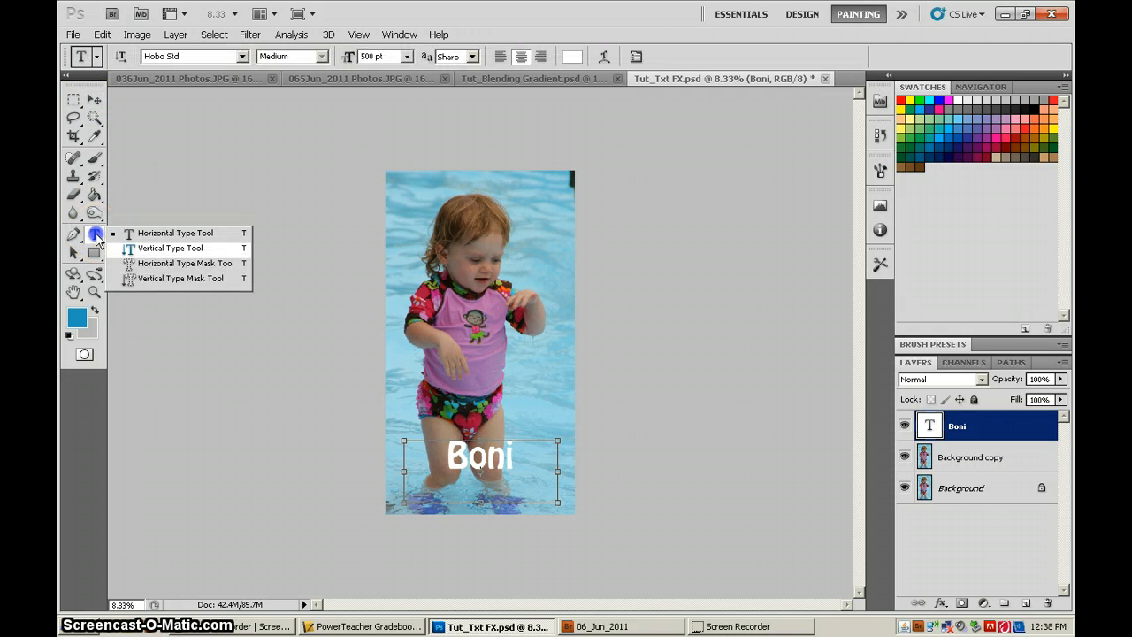
left_click(159, 248)
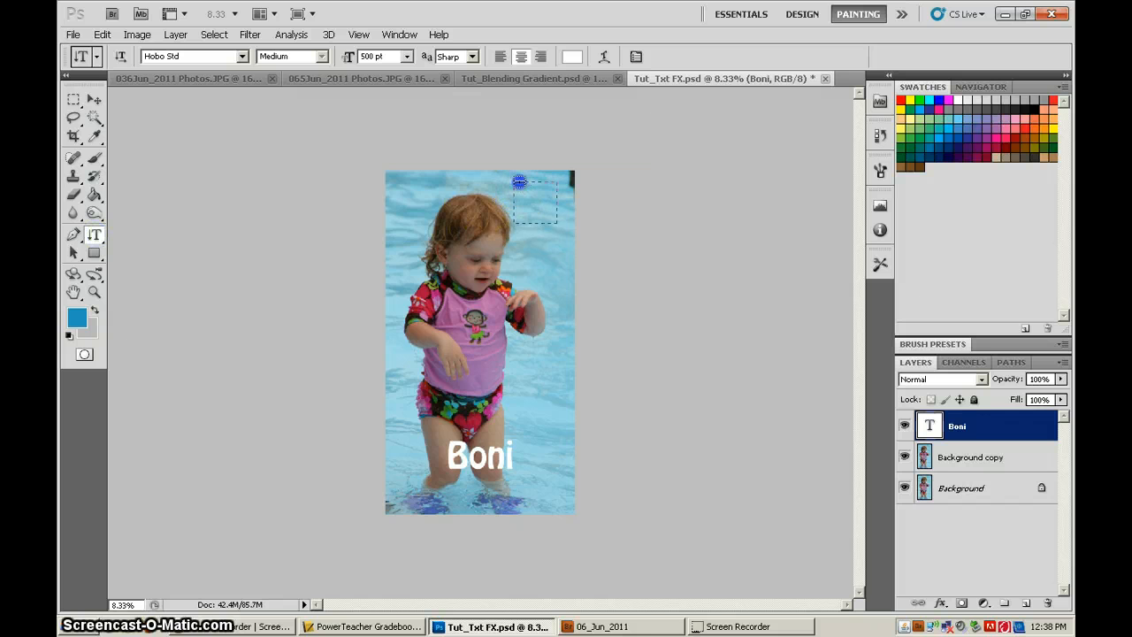
left_click_drag(520, 181, 514, 181)
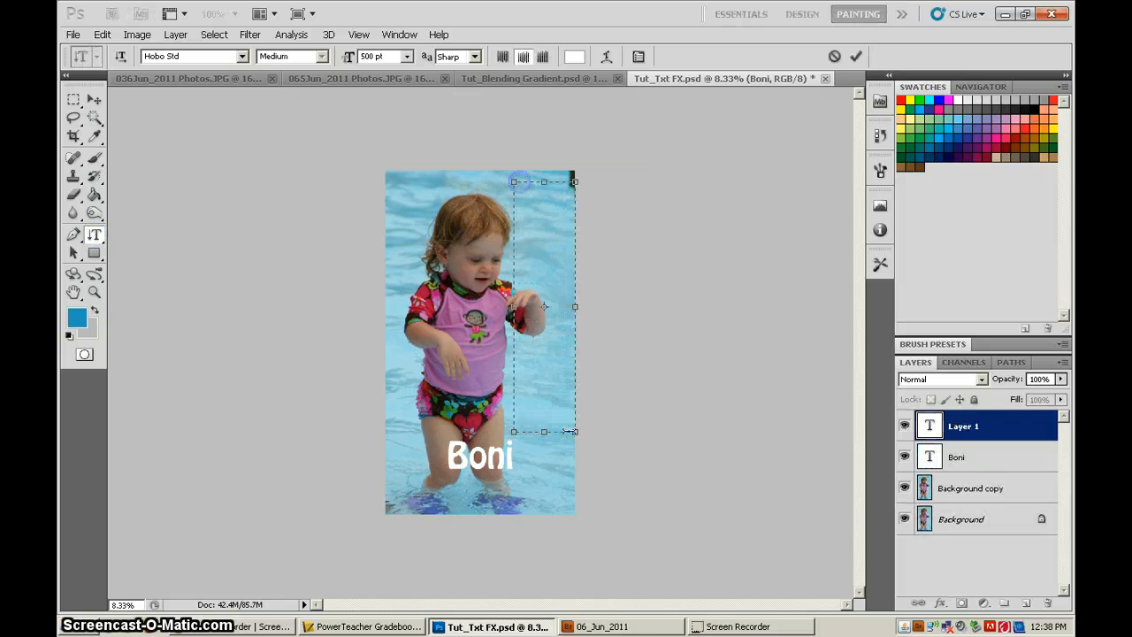
type("Josie")
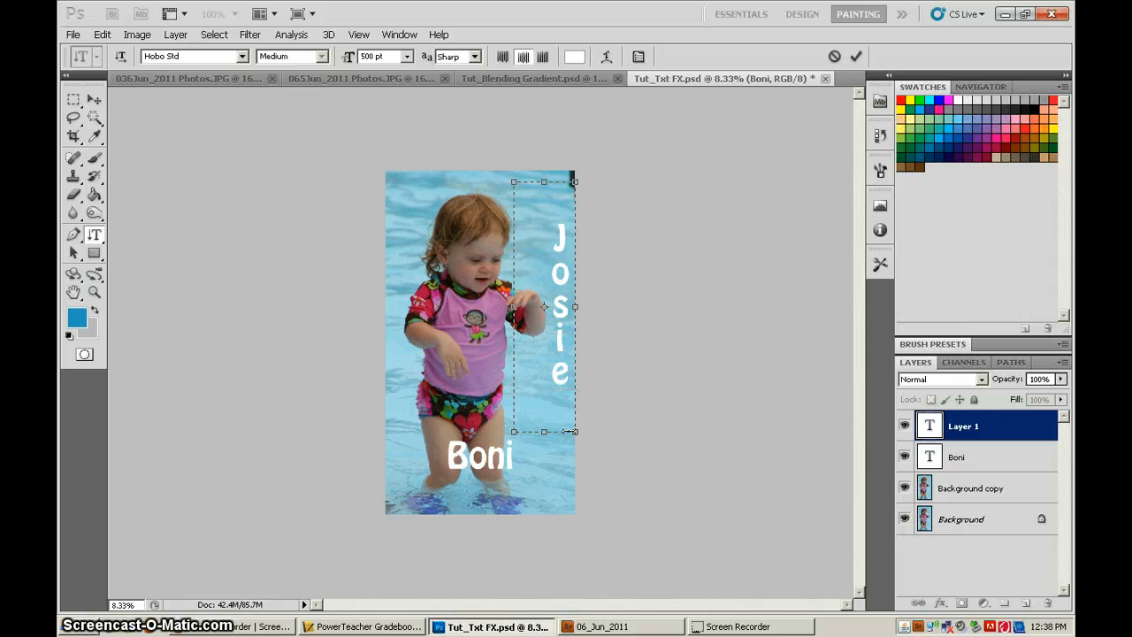
left_click(94, 102)
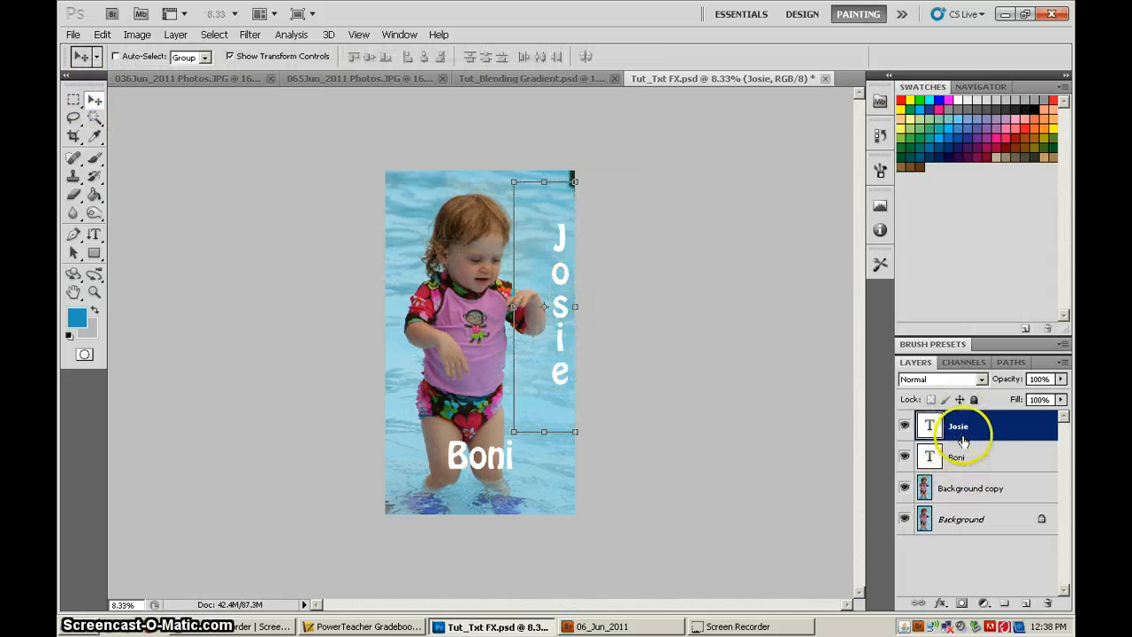
- Select the two text layers and the Background copy layer in turn to view which object each one holds
left_click(956, 460)
left_click(964, 431)
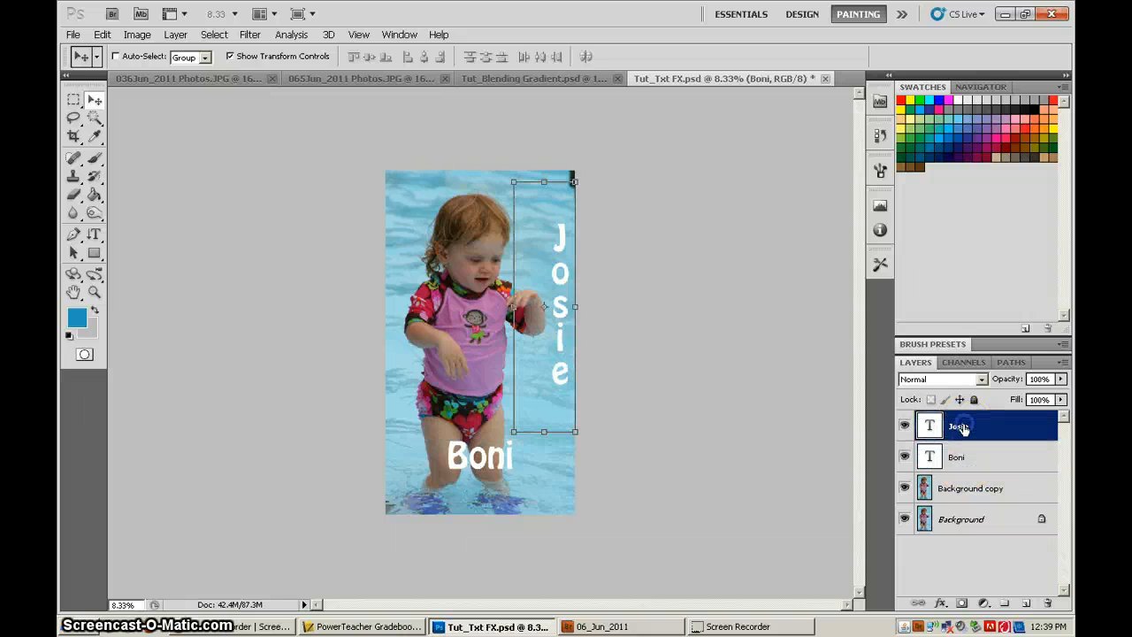
left_click(972, 460)
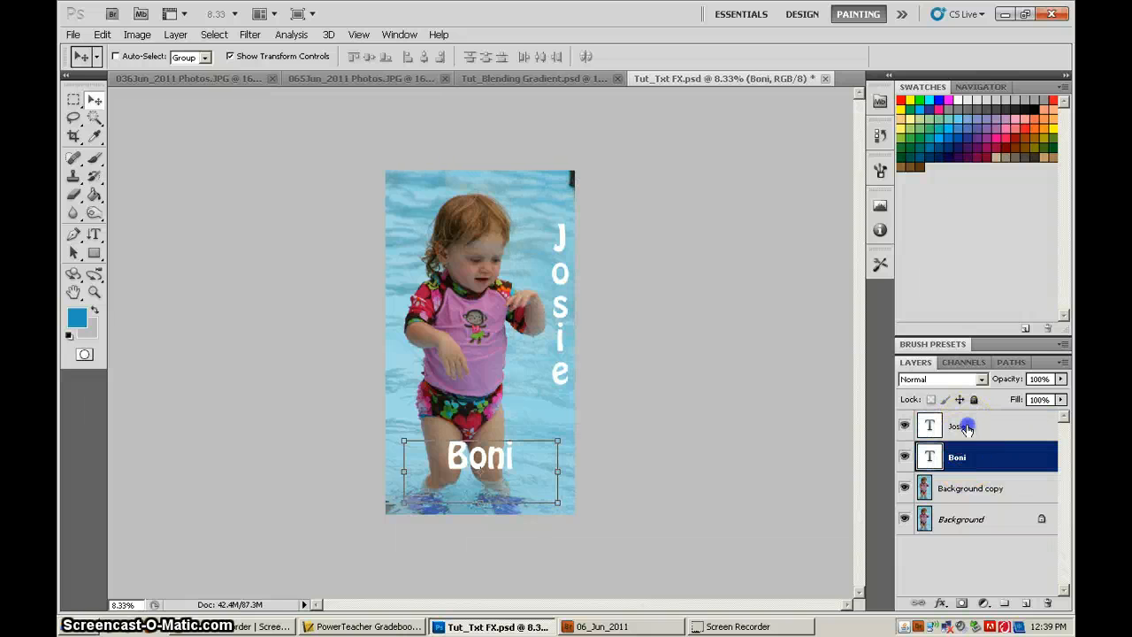
left_click(967, 428)
left_click(969, 457)
left_click(973, 494)
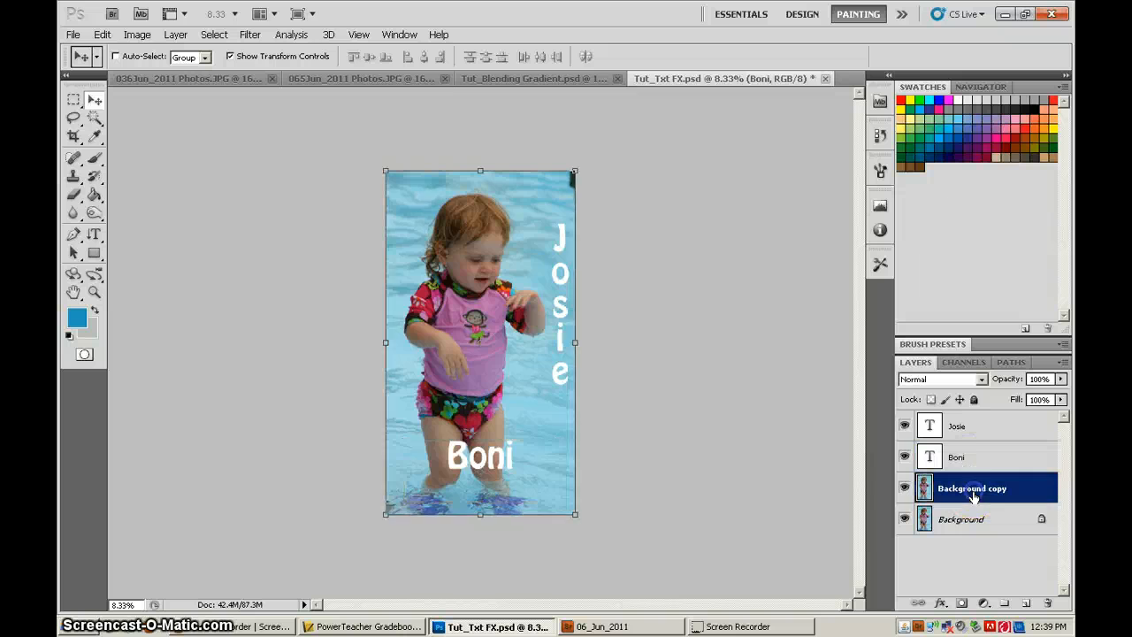
- Open the Blending Options for the horizontal text layer and place the dialog clear of the photo
left_click(966, 457)
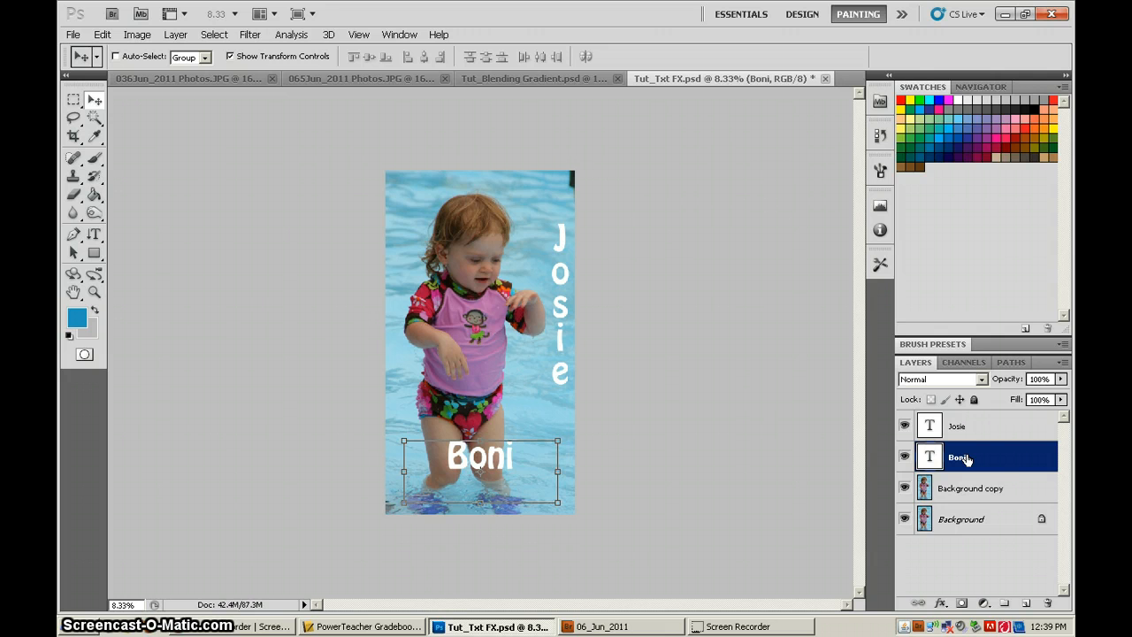
left_click(940, 604)
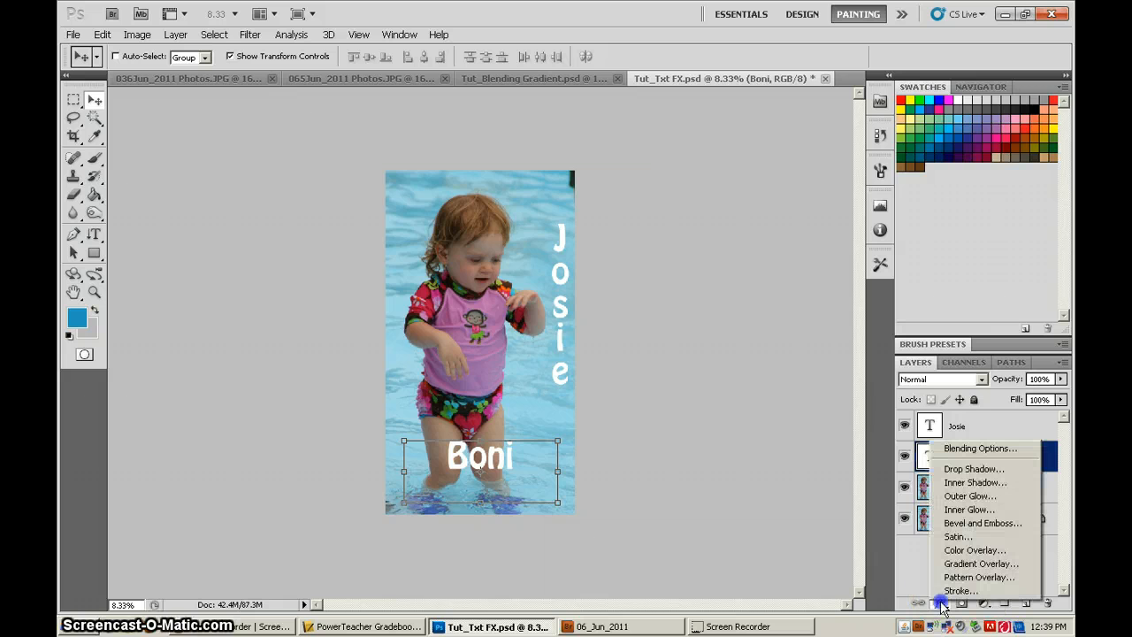
left_click(951, 453)
left_click_drag(758, 185, 767, 146)
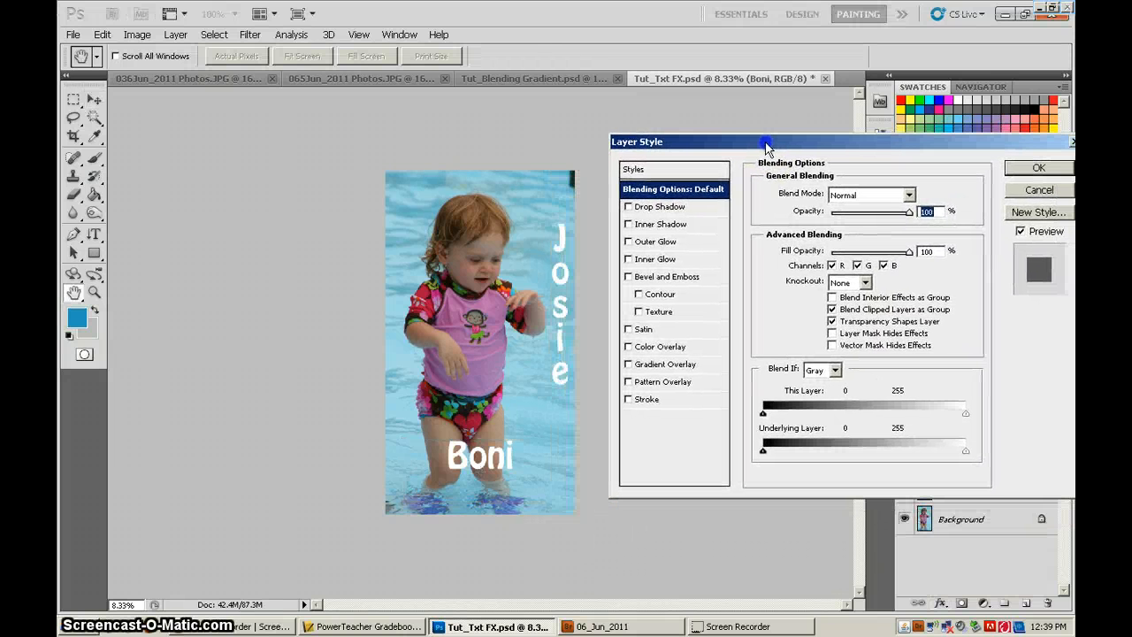
- Try the Drop Shadow, Inner Shadow, Outer Glow, Bevel and Emboss, and Satin effects one at a time, turning each off again
left_click(685, 212)
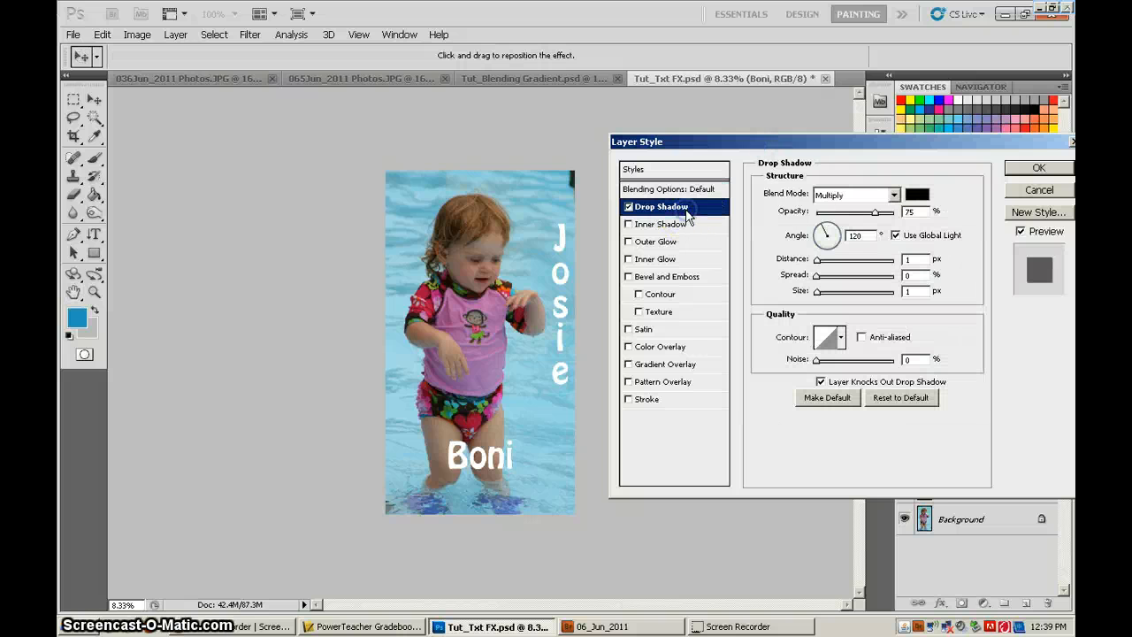
left_click(629, 206)
left_click(697, 226)
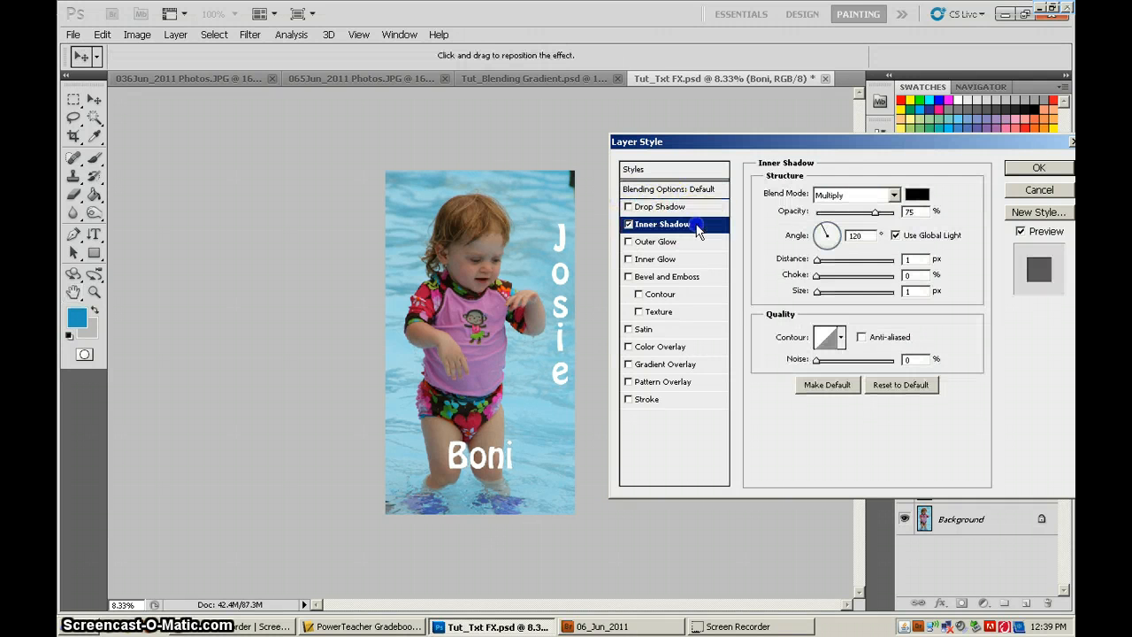
left_click(629, 223)
left_click(640, 243)
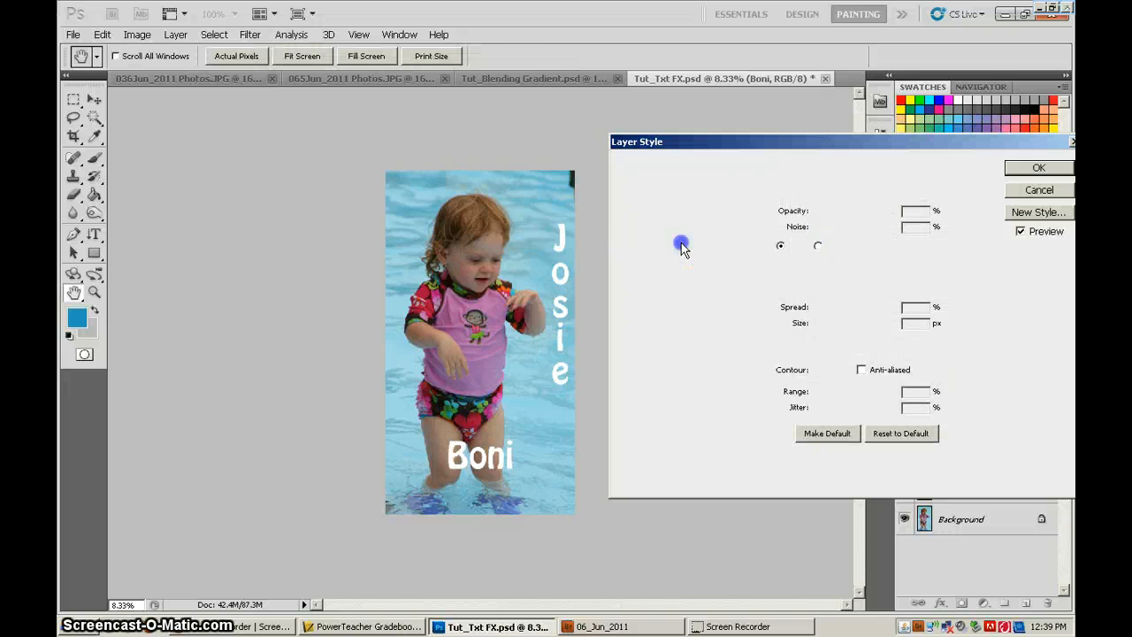
left_click(629, 242)
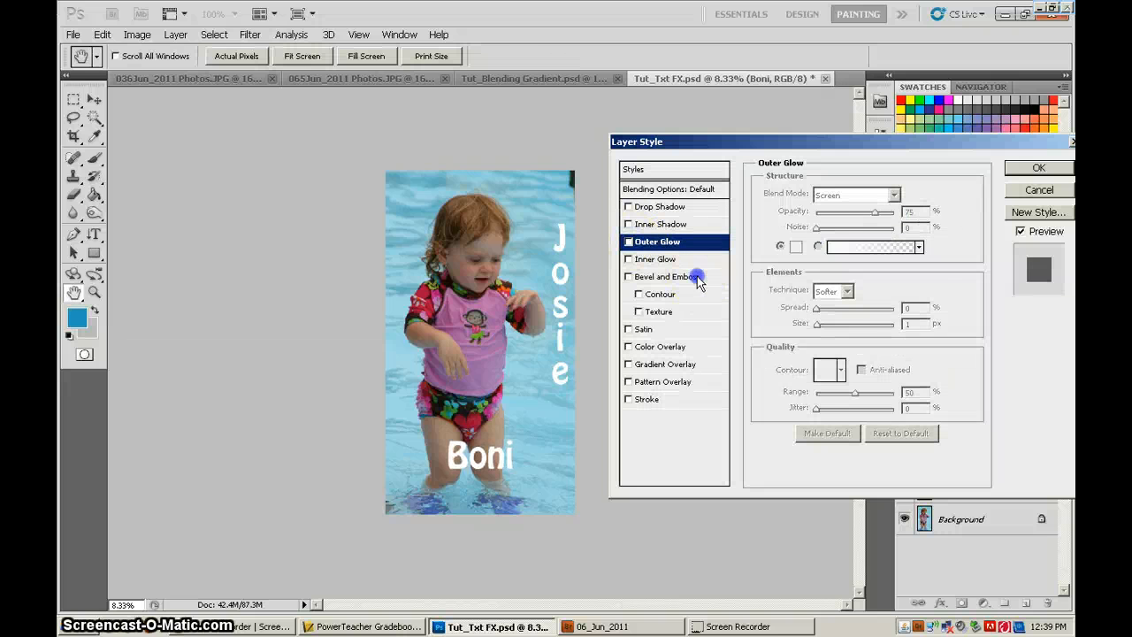
left_click(692, 278)
left_click(629, 277)
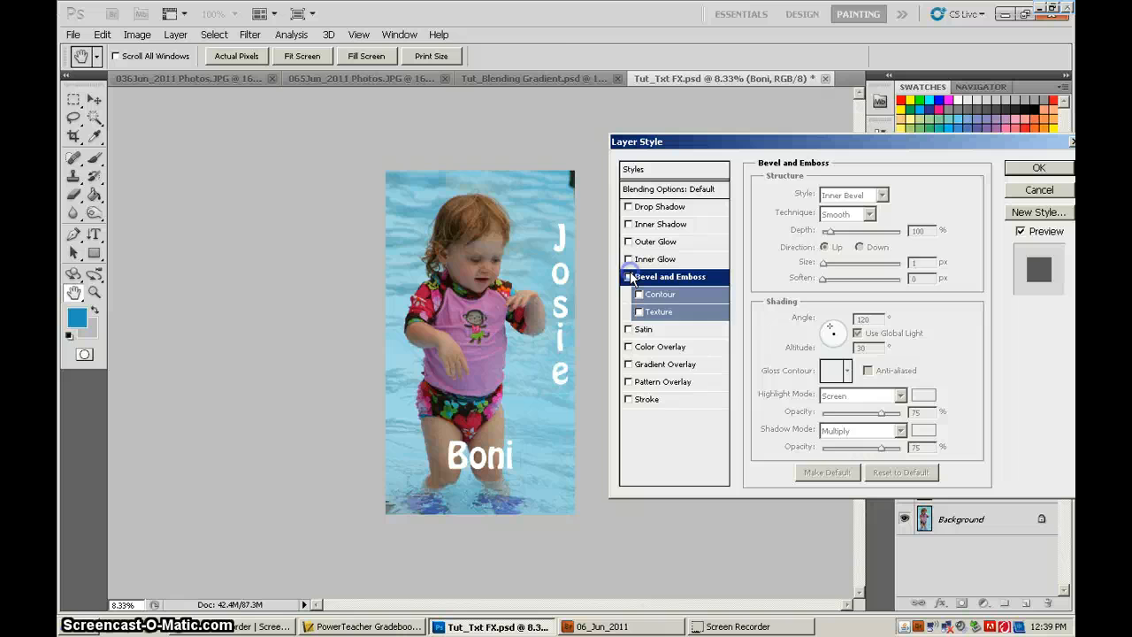
left_click(698, 334)
left_click(629, 329)
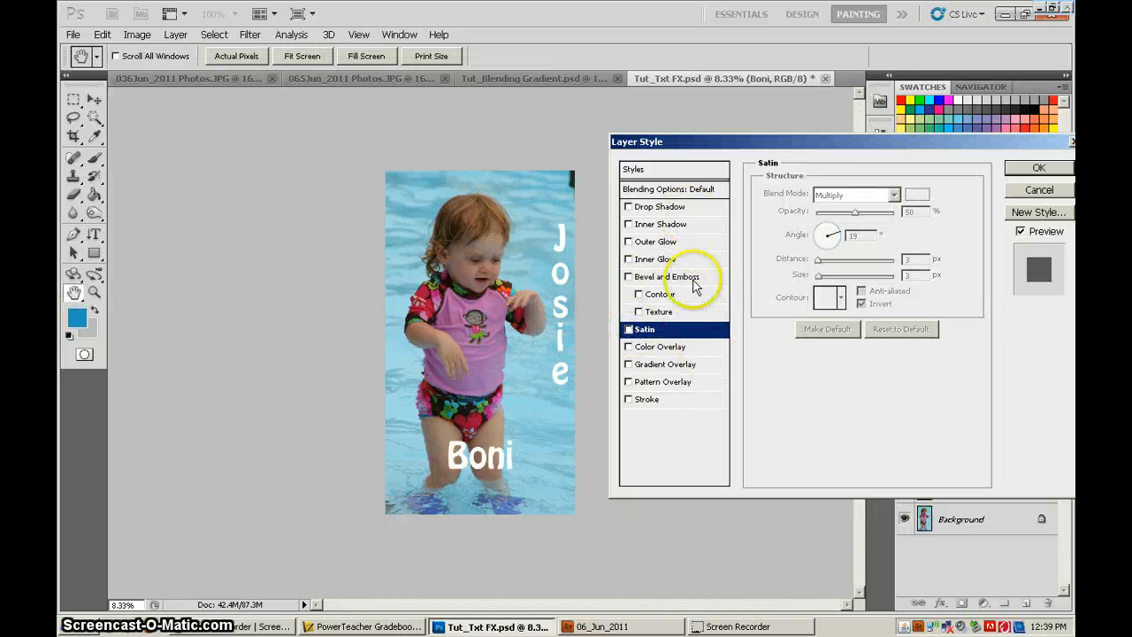
- Add a Stroke effect to the horizontal text layer and set its size to 49 px
left_click(697, 400)
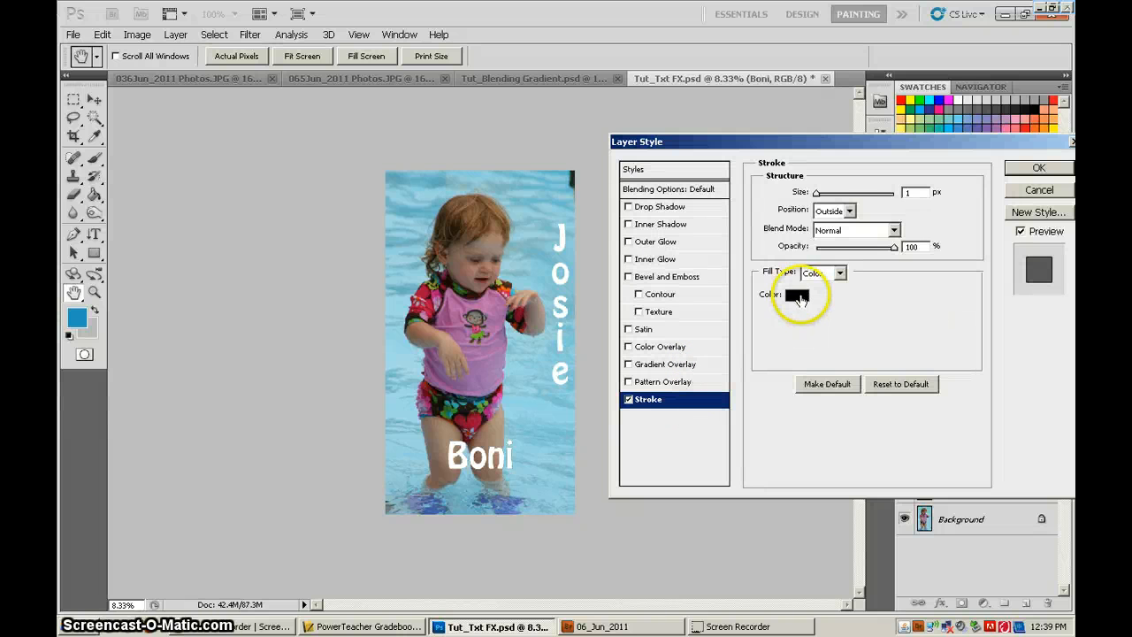
left_click_drag(816, 195, 834, 195)
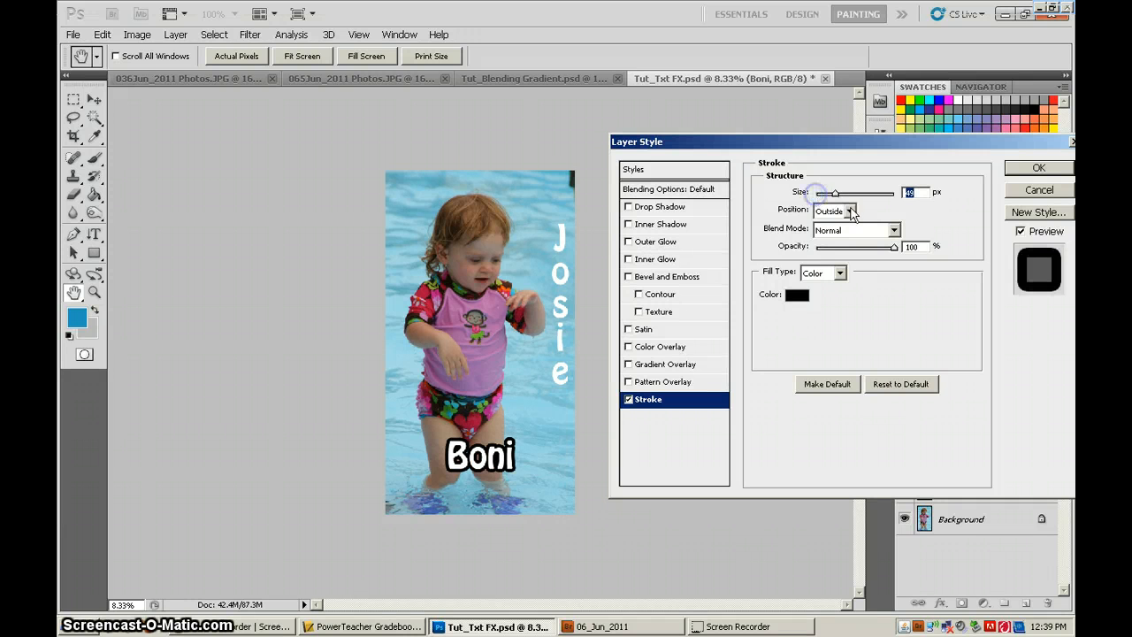
- Try the Inside and Center positions for the stroke, and return it to Outside
left_click(848, 210)
left_click(826, 240)
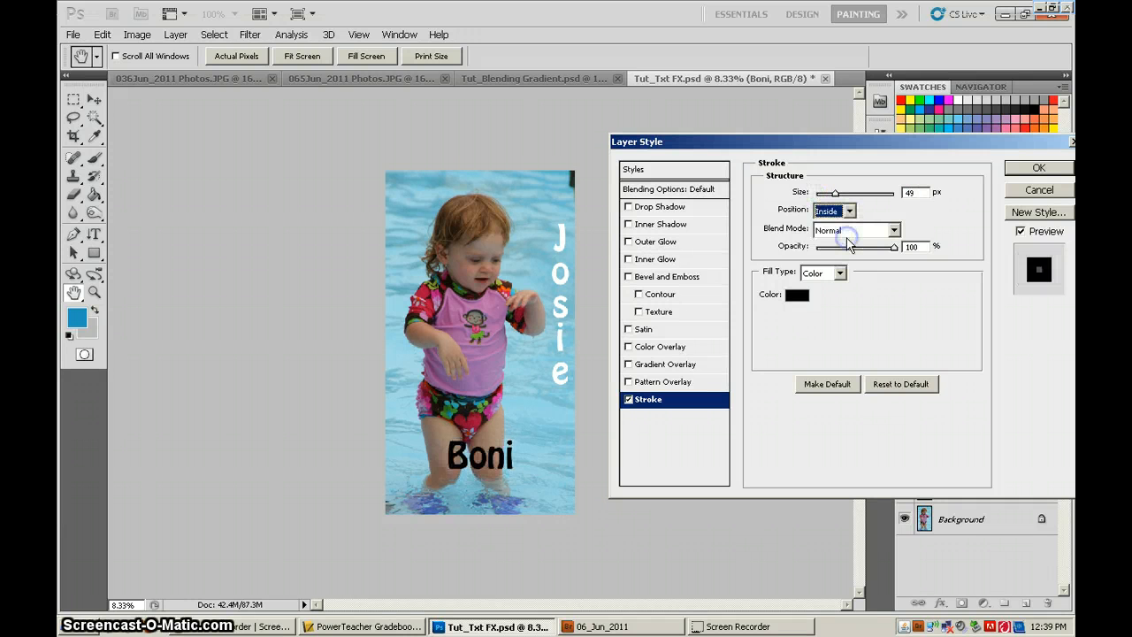
left_click(847, 211)
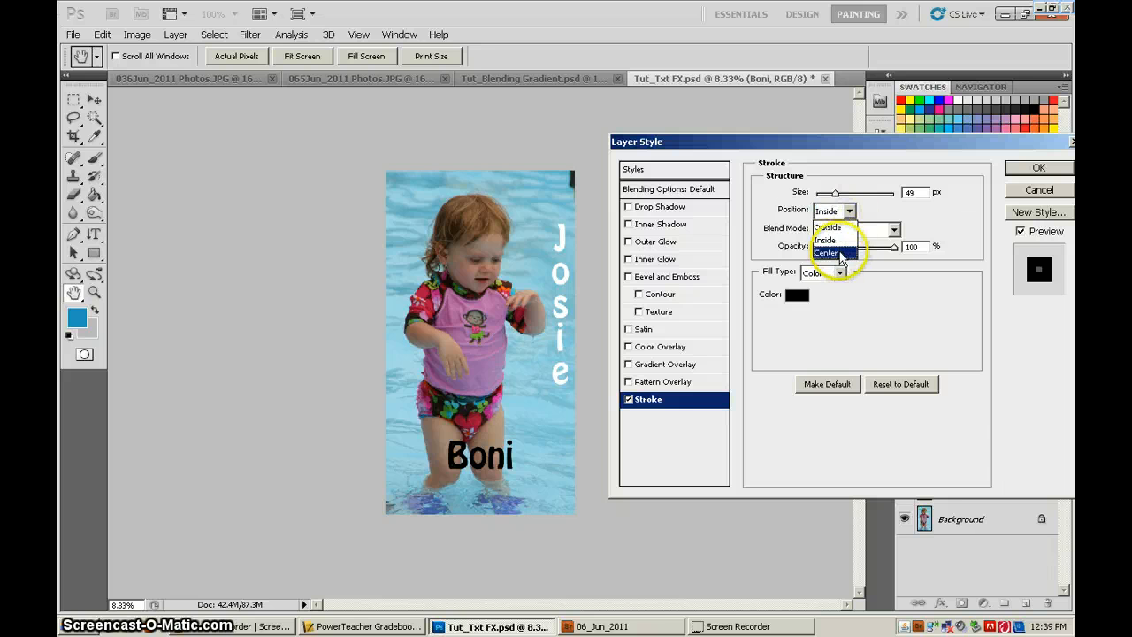
left_click(840, 252)
left_click(848, 210)
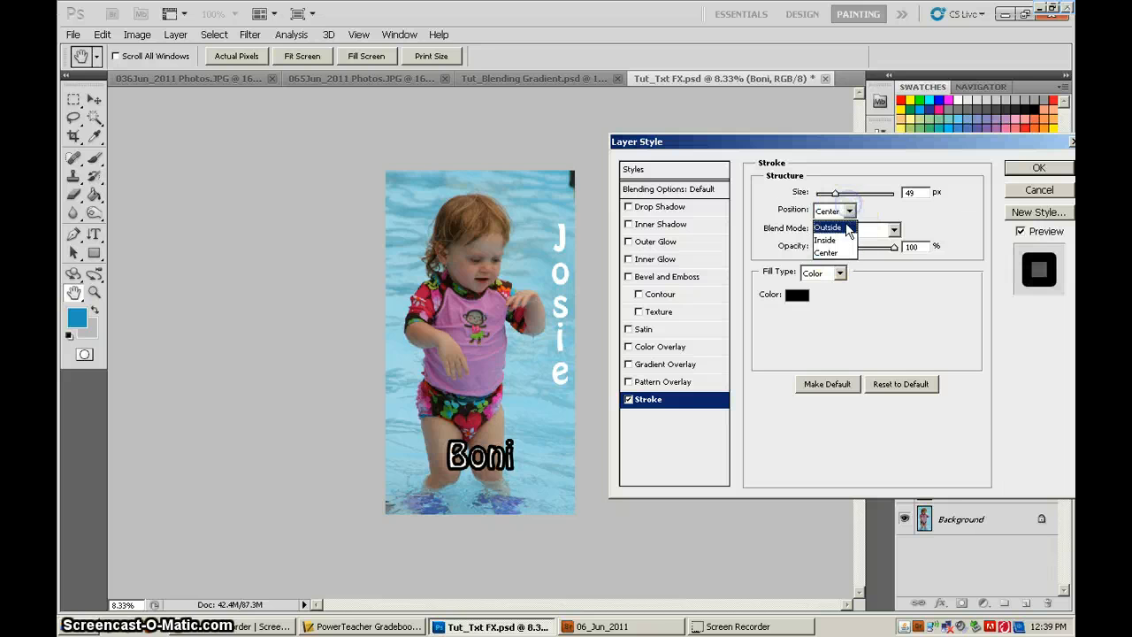
left_click(847, 227)
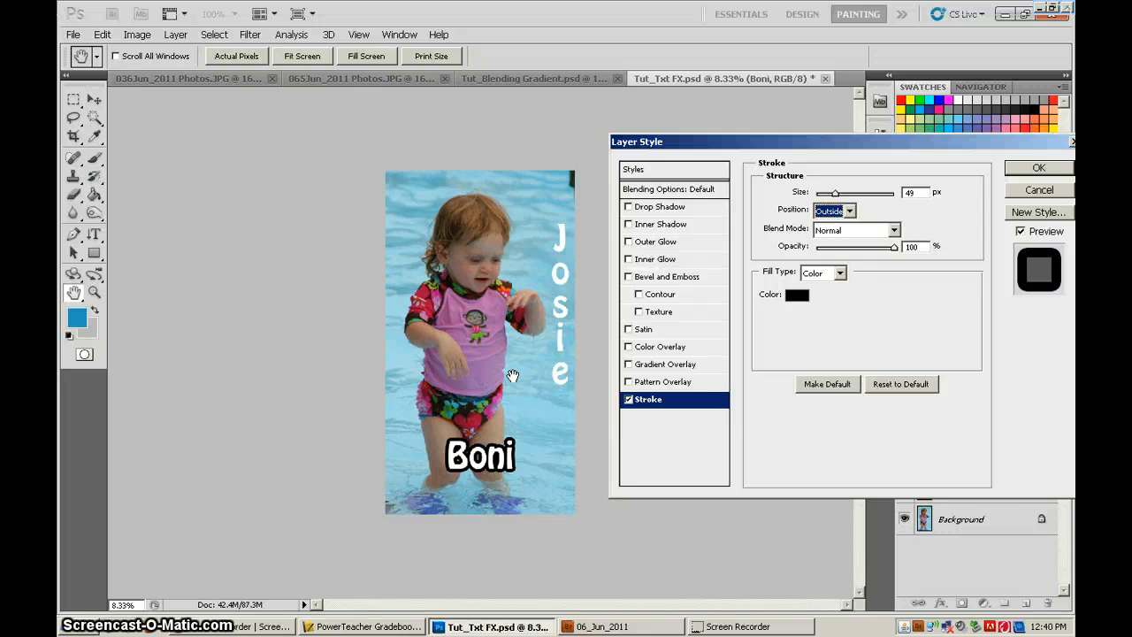
- Set the stroke color to the purple #a276b1 sampled from the girl's shirt, apply the style, and collapse the layer's effects list
left_click(95, 139)
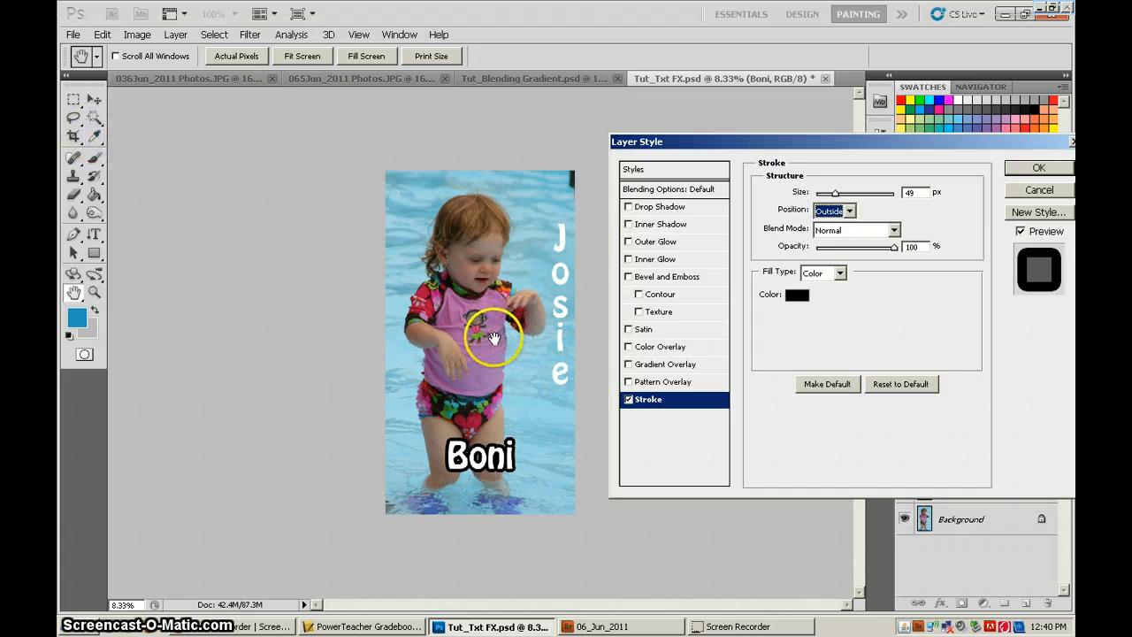
left_click(796, 296)
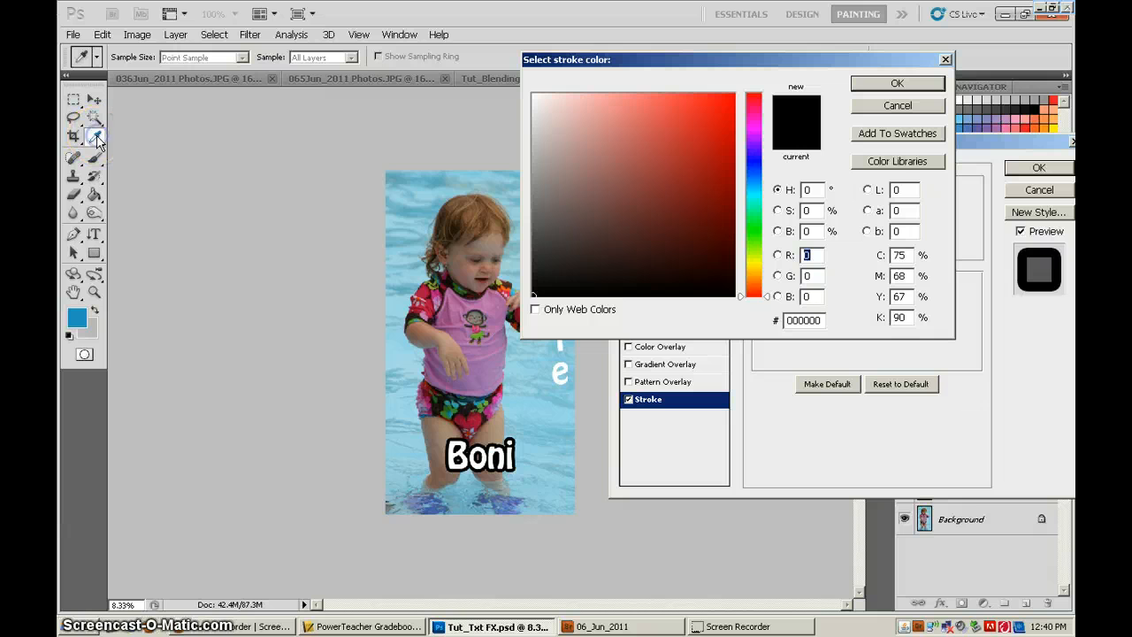
left_click(493, 361)
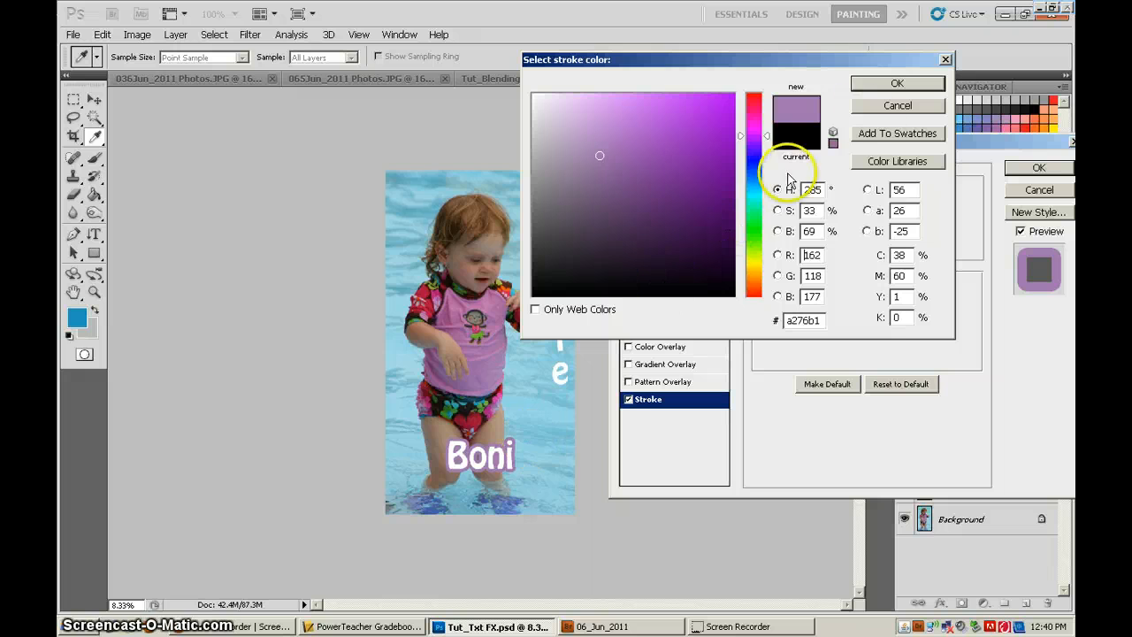
left_click(896, 84)
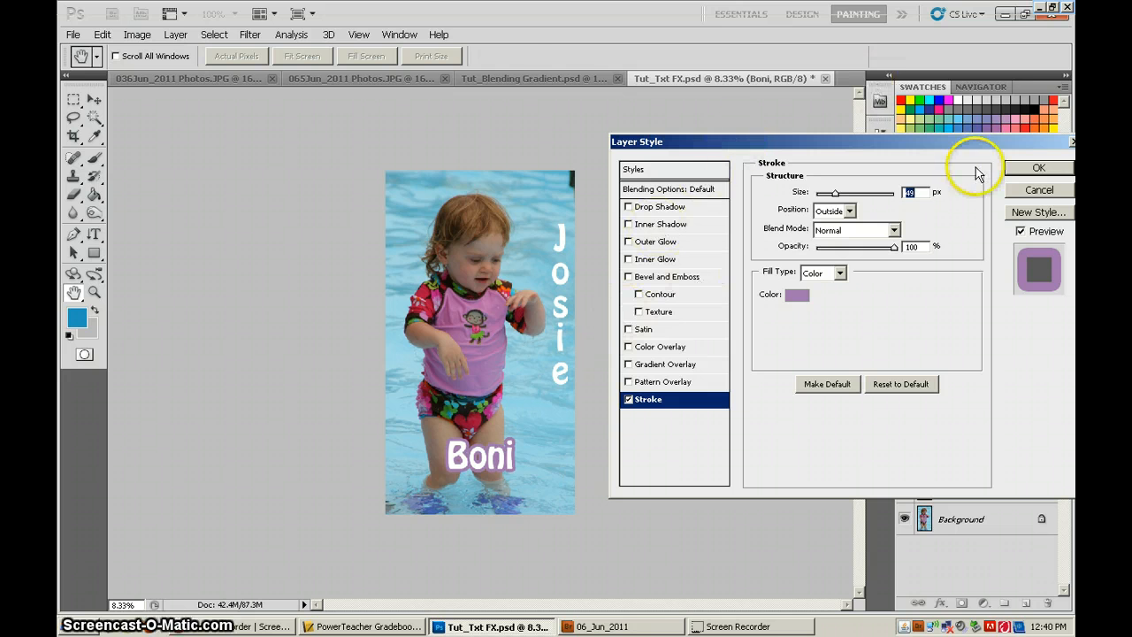
left_click(1017, 170)
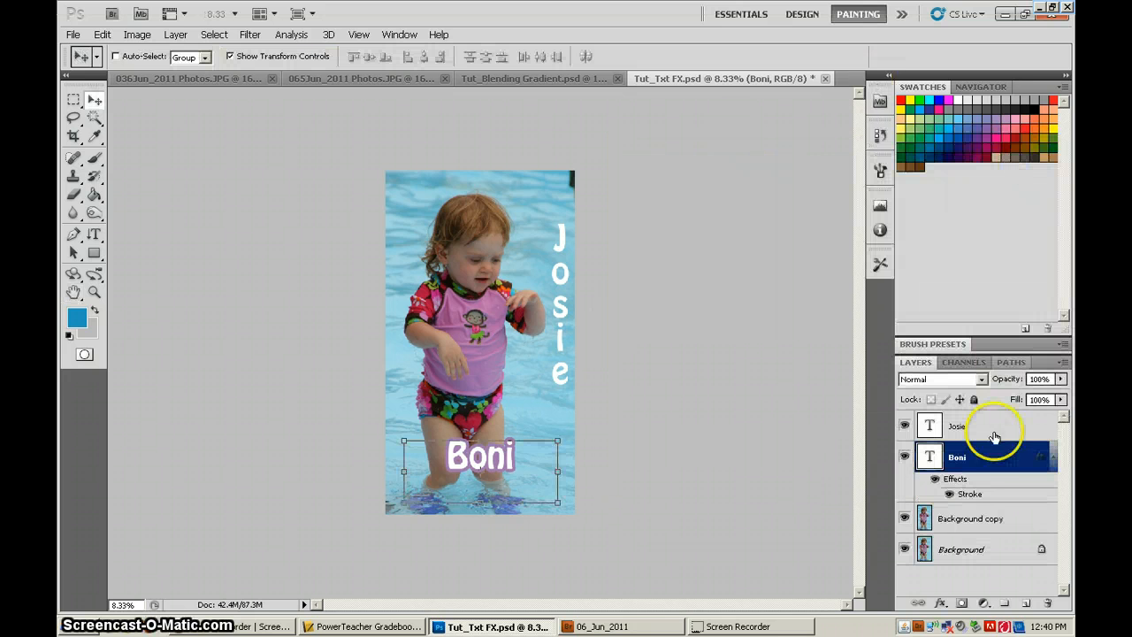
left_click(1053, 459)
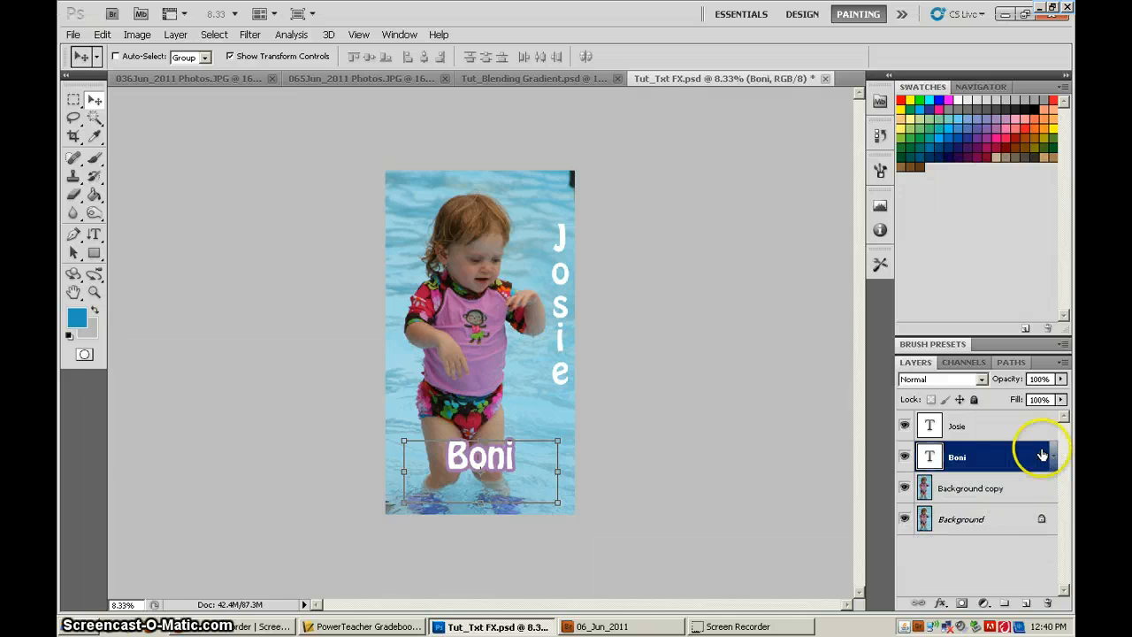
- Apply a Gradient Overlay with the rainbow preset that fades at its ends to the vertical text layer, and collapse its effects list
left_click(977, 428)
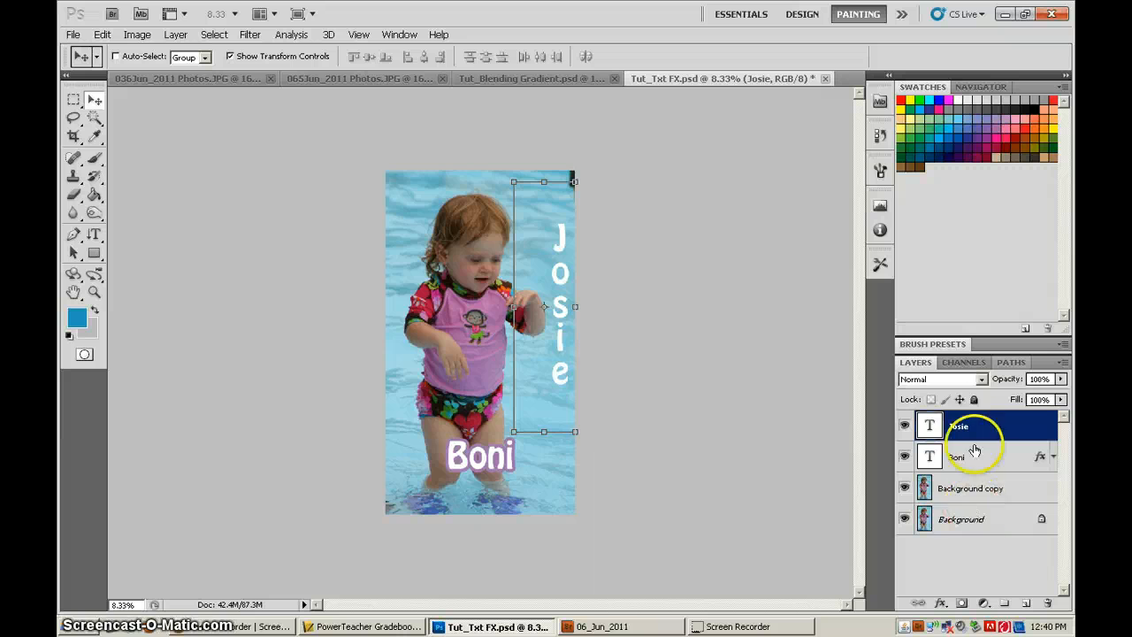
left_click(941, 606)
left_click(961, 449)
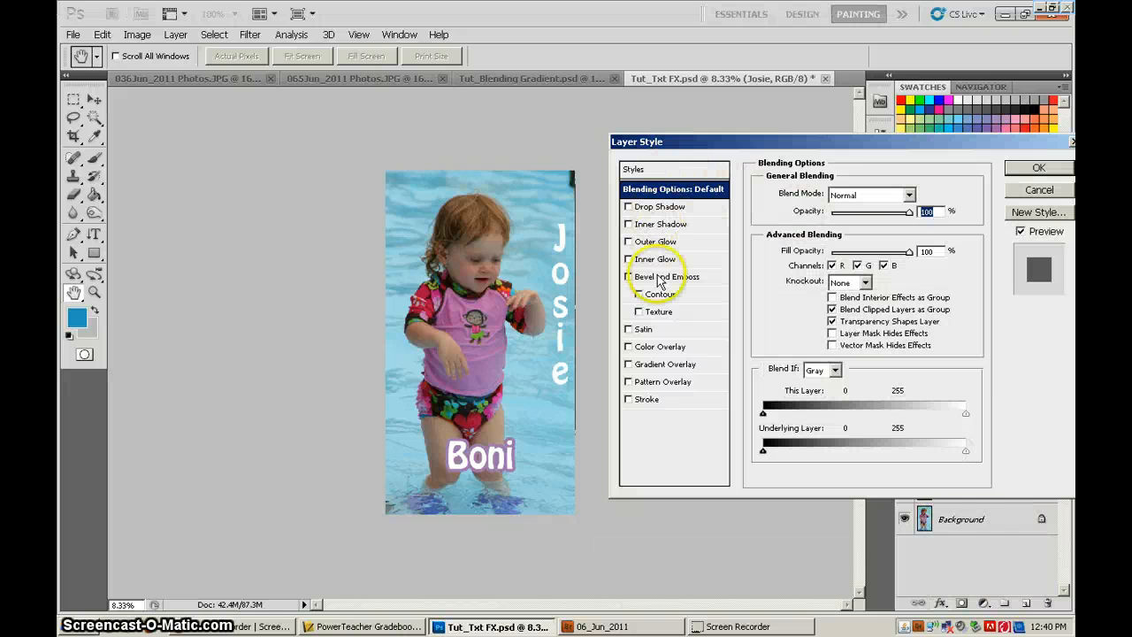
left_click(630, 366)
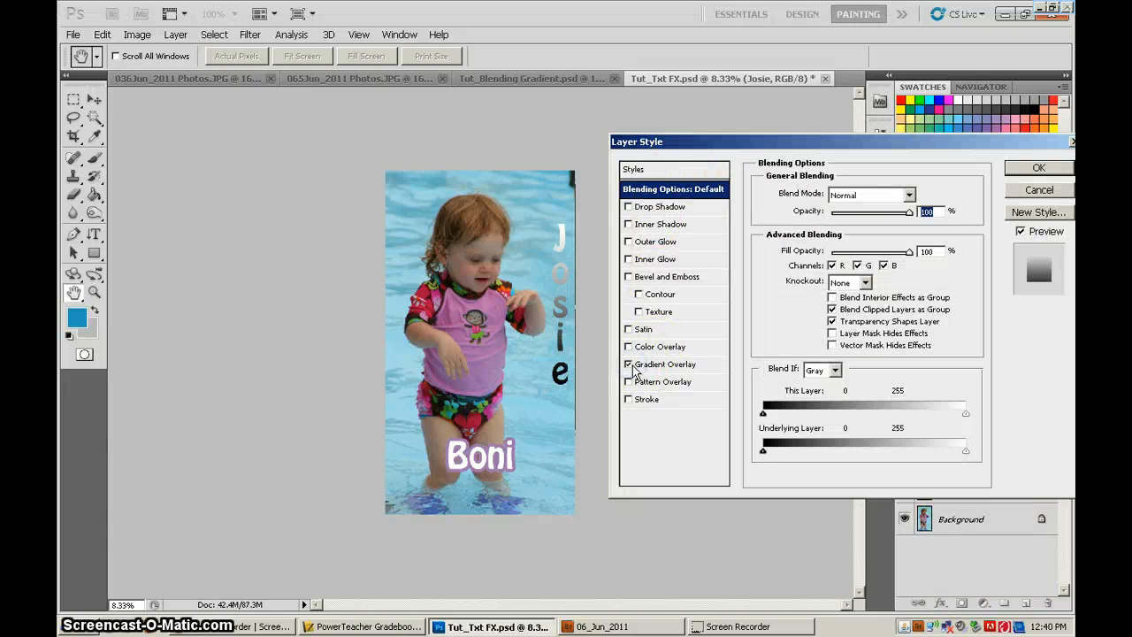
left_click(659, 366)
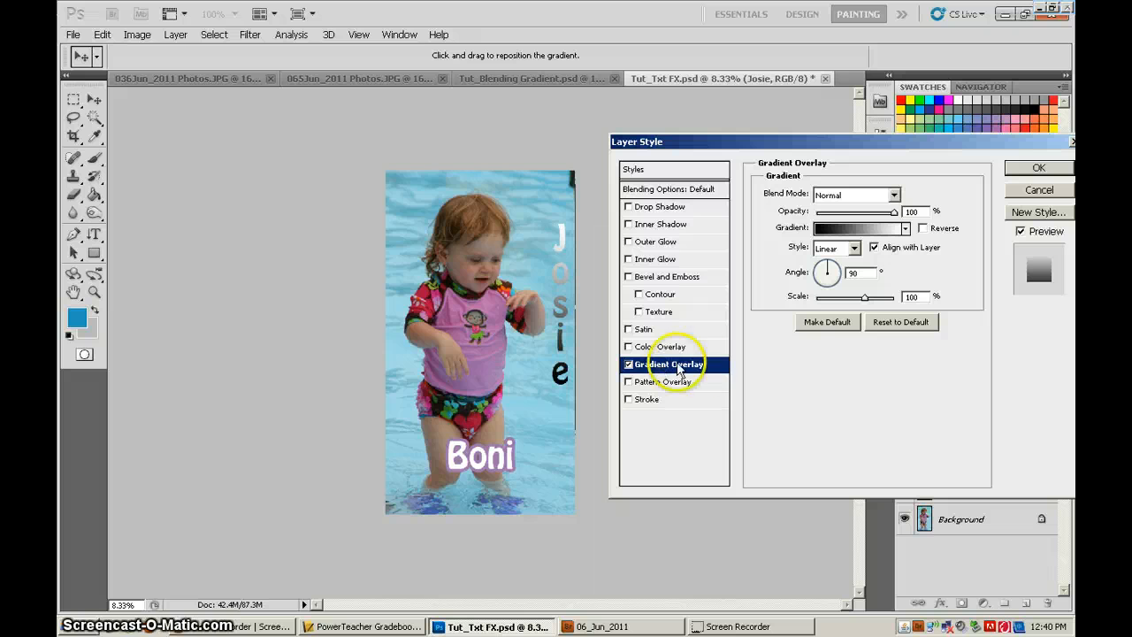
left_click(906, 230)
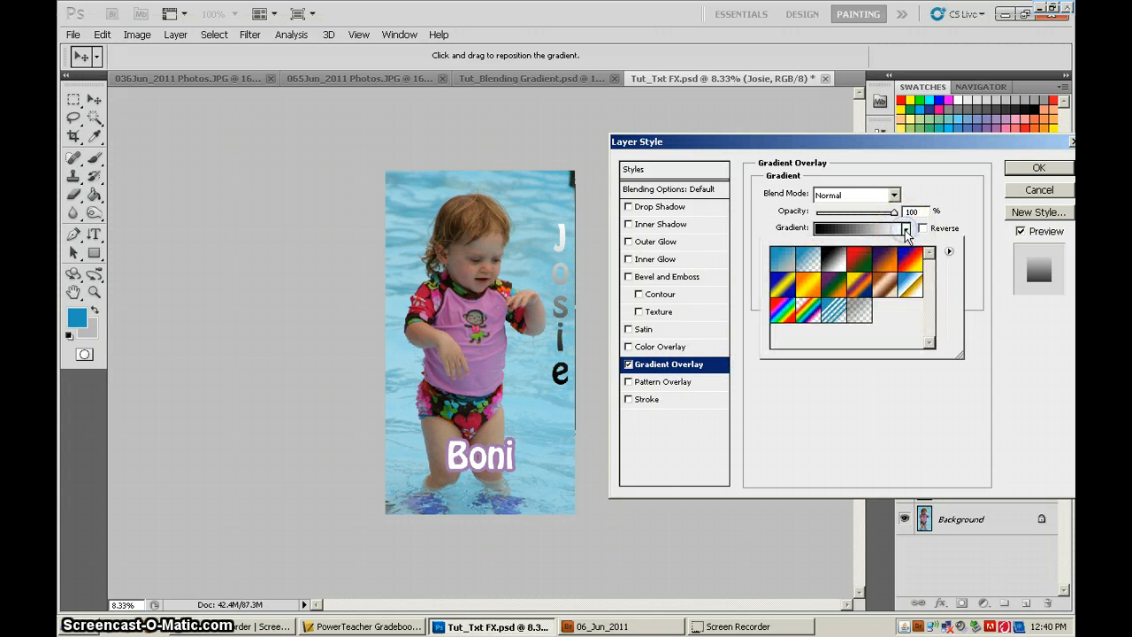
left_click(810, 311)
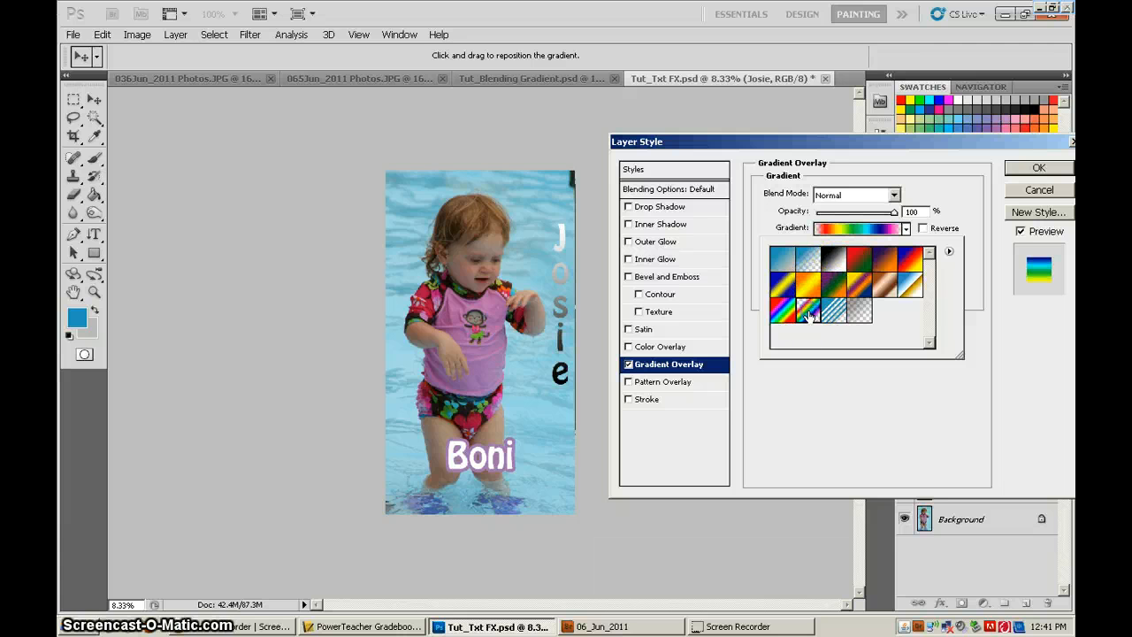
left_click(1024, 169)
left_click(1025, 169)
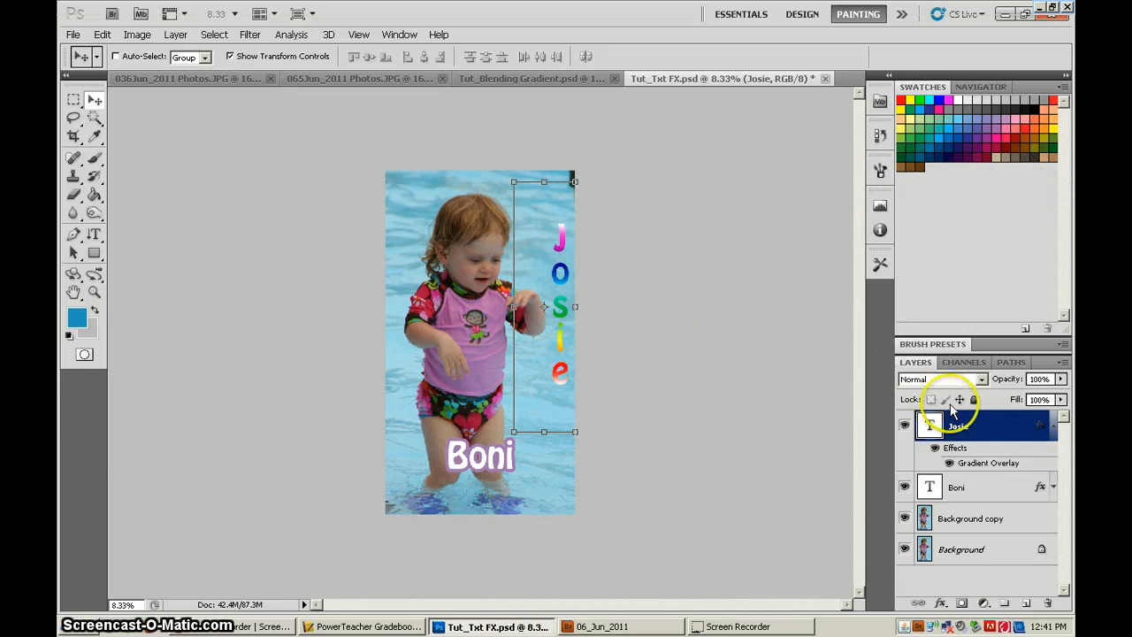
left_click(1051, 428)
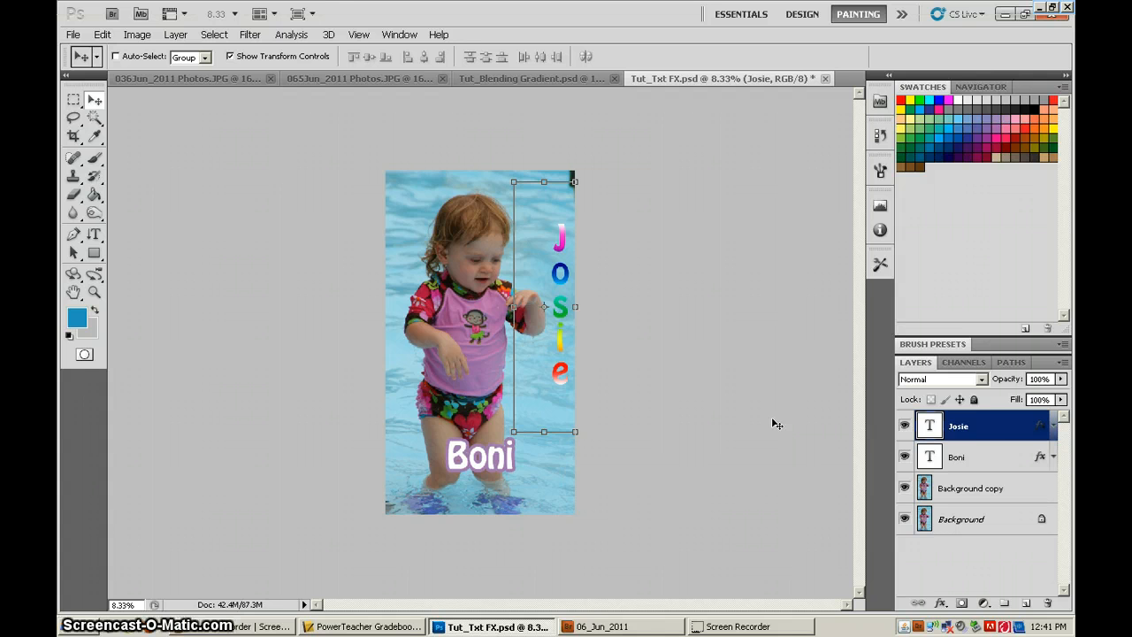
left_click_drag(938, 426, 958, 460)
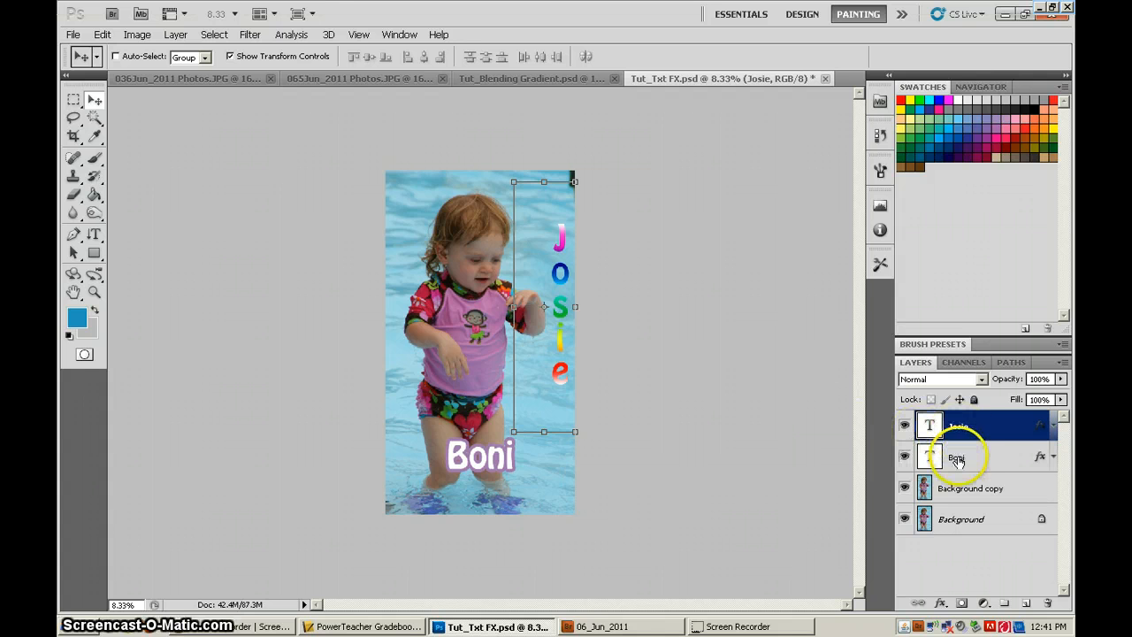
left_click(1054, 457)
left_click(1054, 457)
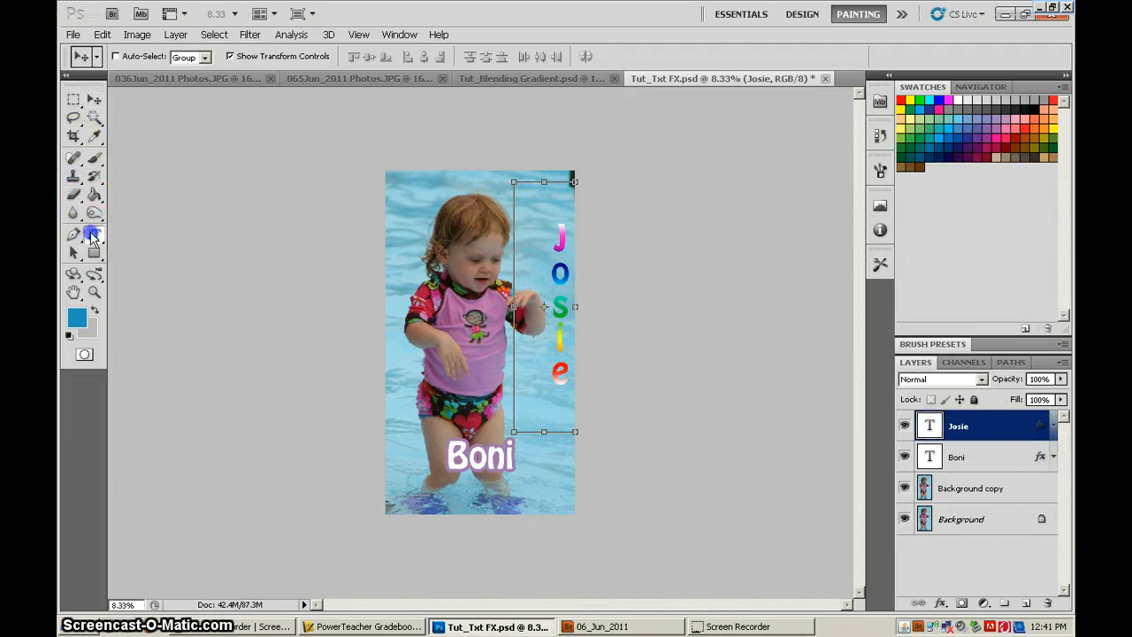
- With the Type tool, view the font size choices and the text color picker for the vertical text, dismissing both
left_click(93, 234)
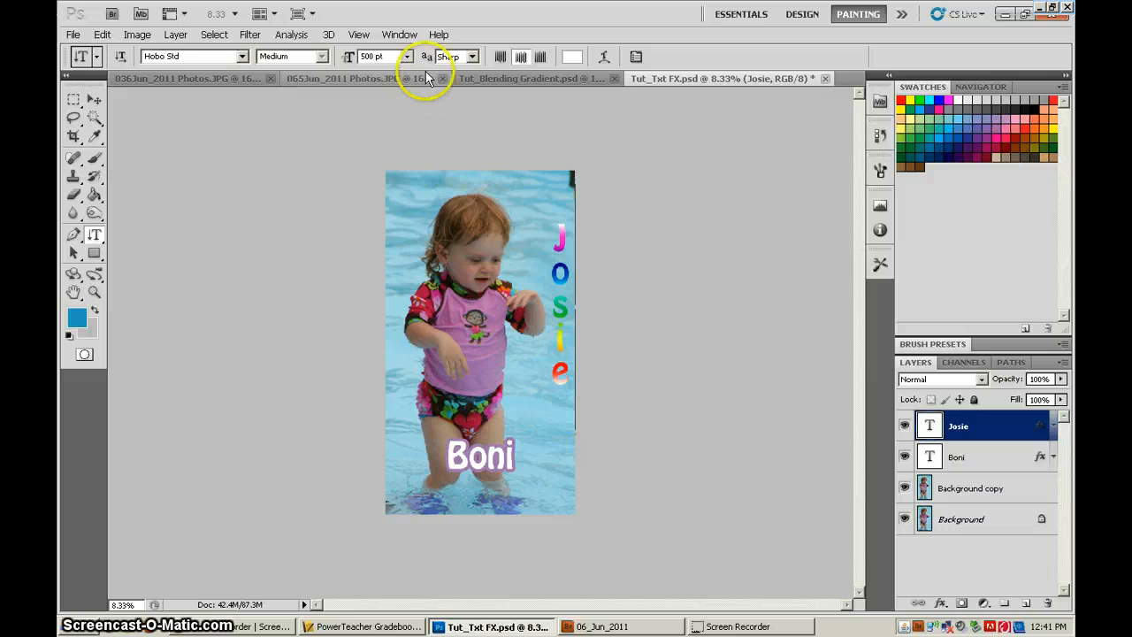
left_click(408, 56)
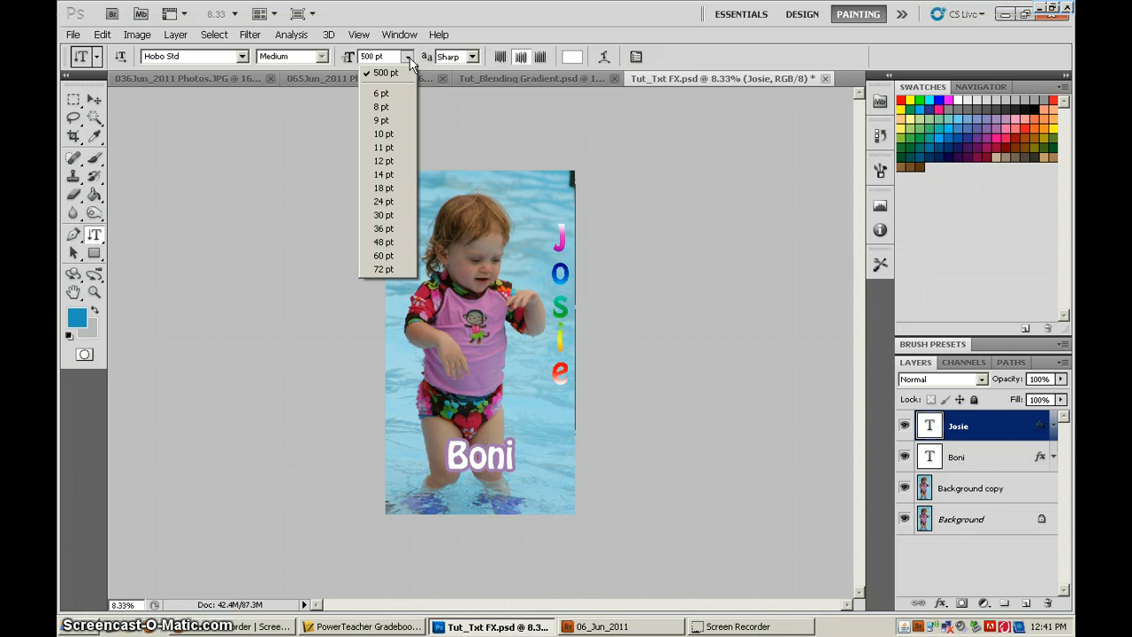
left_click(408, 57)
left_click(573, 58)
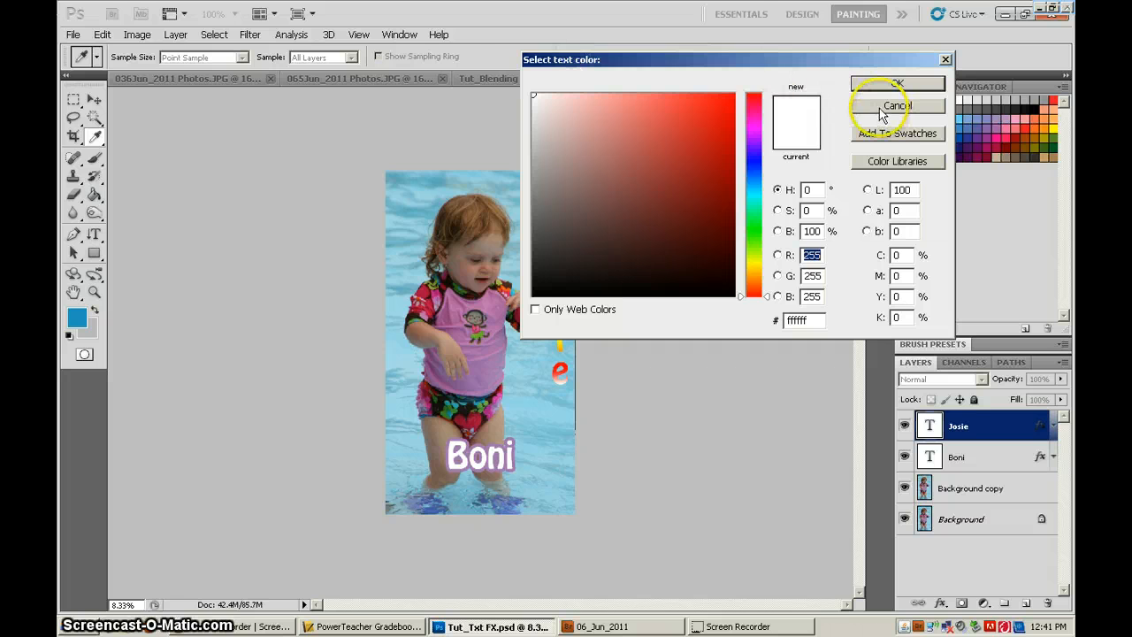
left_click(894, 106)
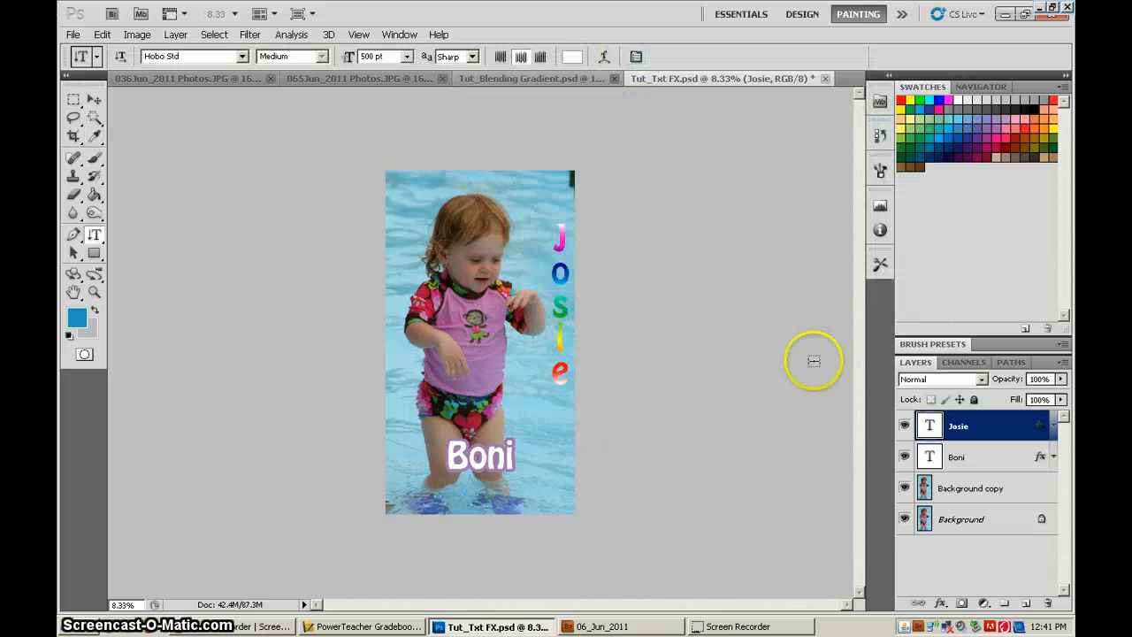
- Open the Warp Text settings for the horizontal text layer and place the dialog clear of the photo
left_click(956, 457)
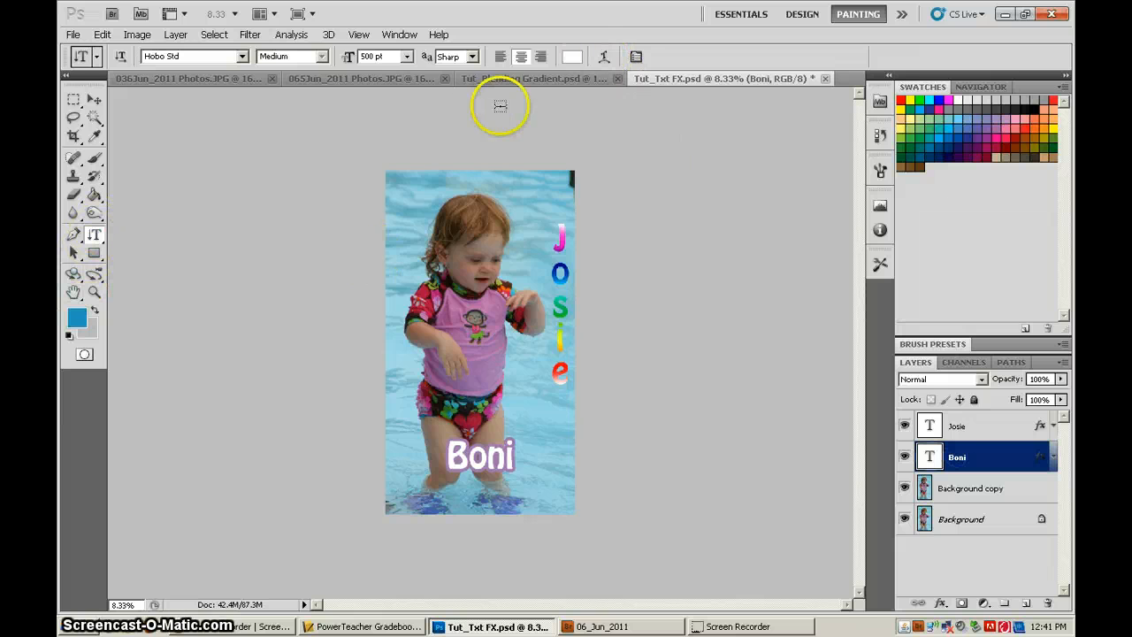
left_click(605, 60)
left_click_drag(624, 153, 791, 95)
- Try the Arc, Arch, and Flag warp styles on the horizontal text
left_click(735, 110)
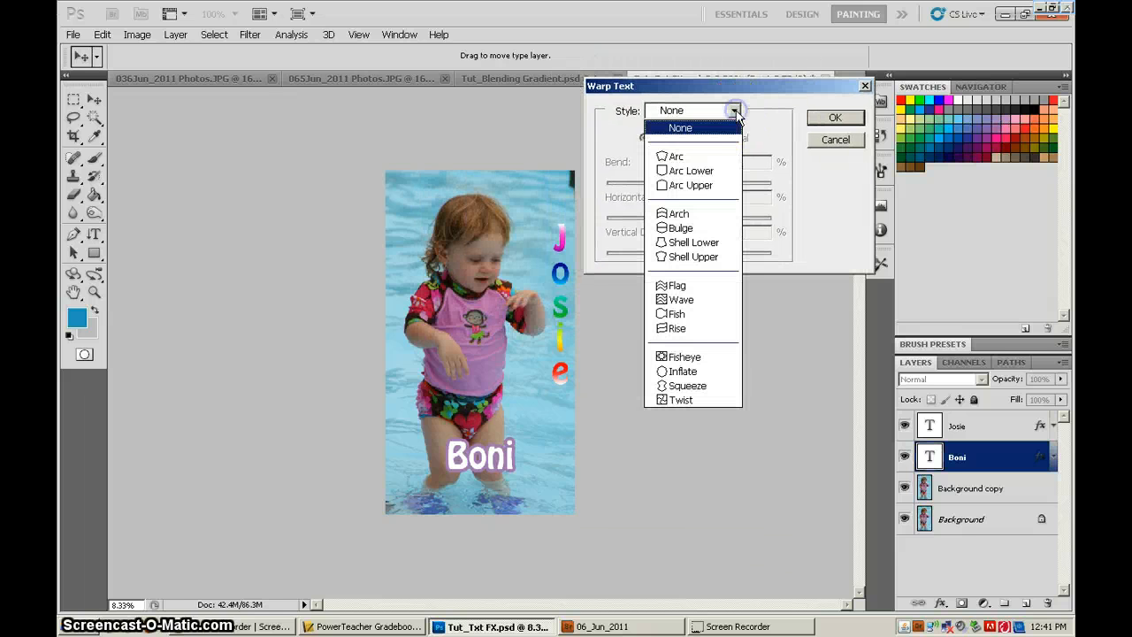
left_click(724, 158)
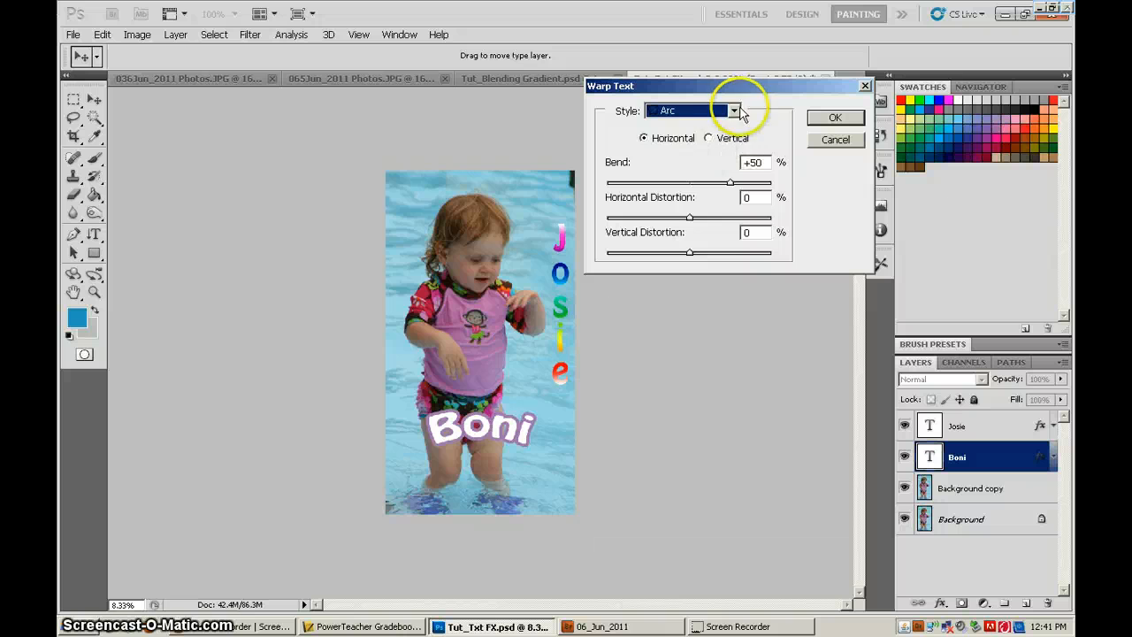
left_click(734, 109)
left_click(715, 213)
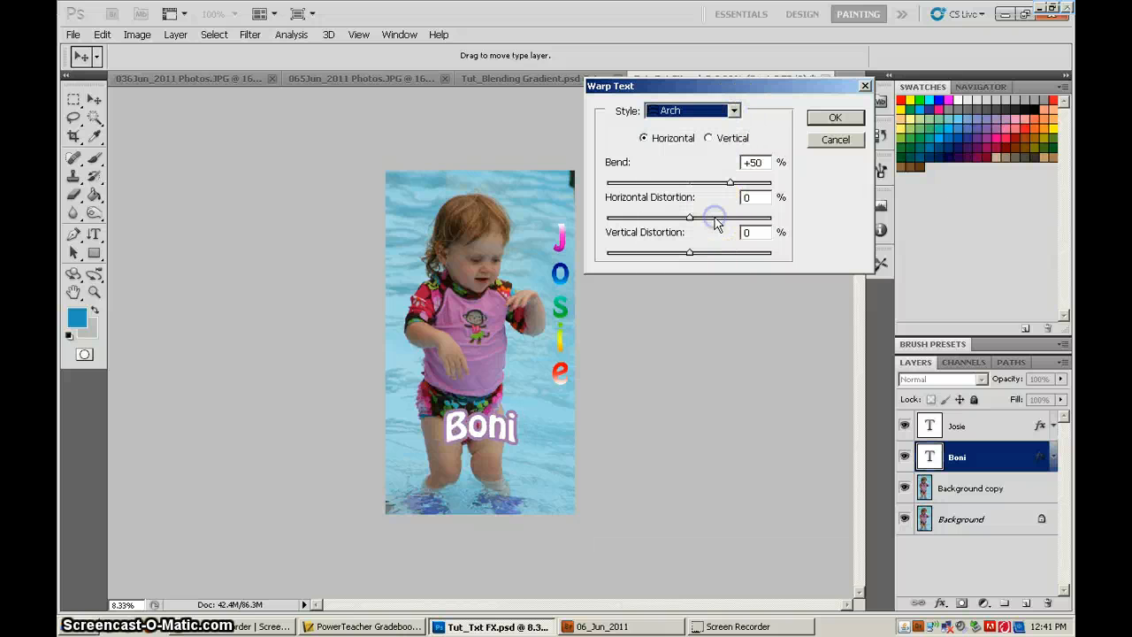
left_click(734, 112)
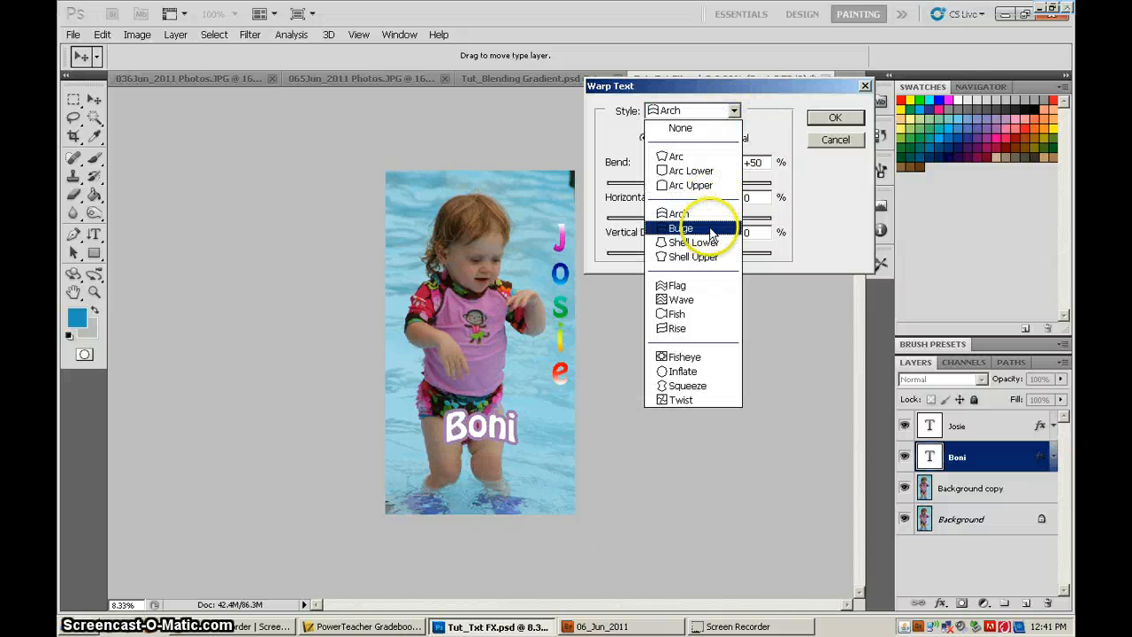
left_click(713, 286)
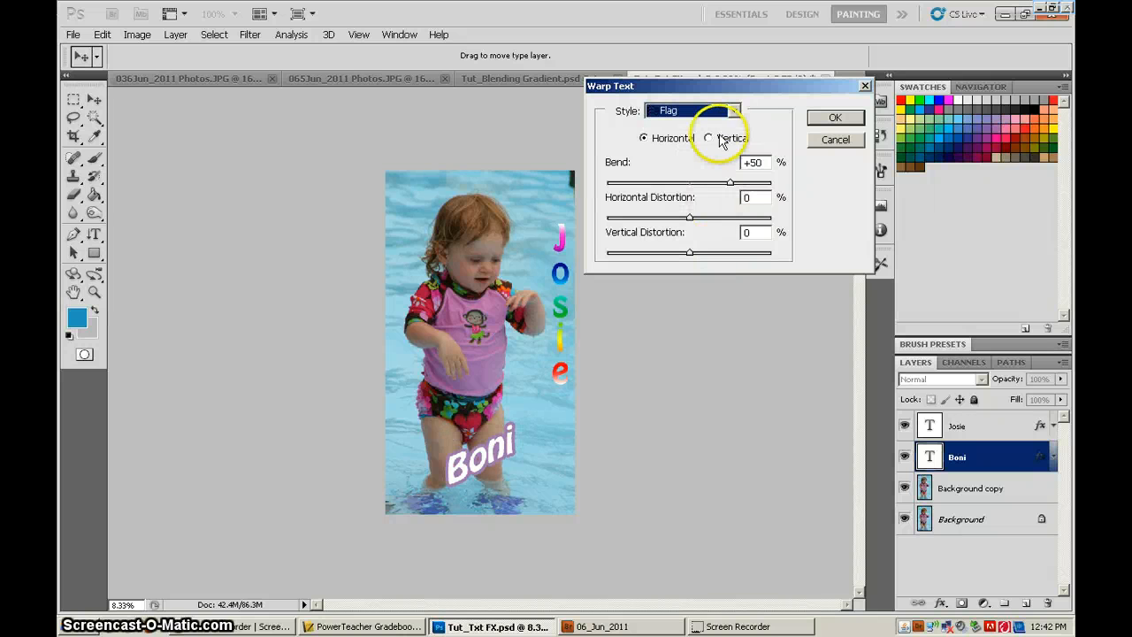
- Warp the horizontal text with the Bulge style at +50% horizontal bend and apply it
left_click(733, 111)
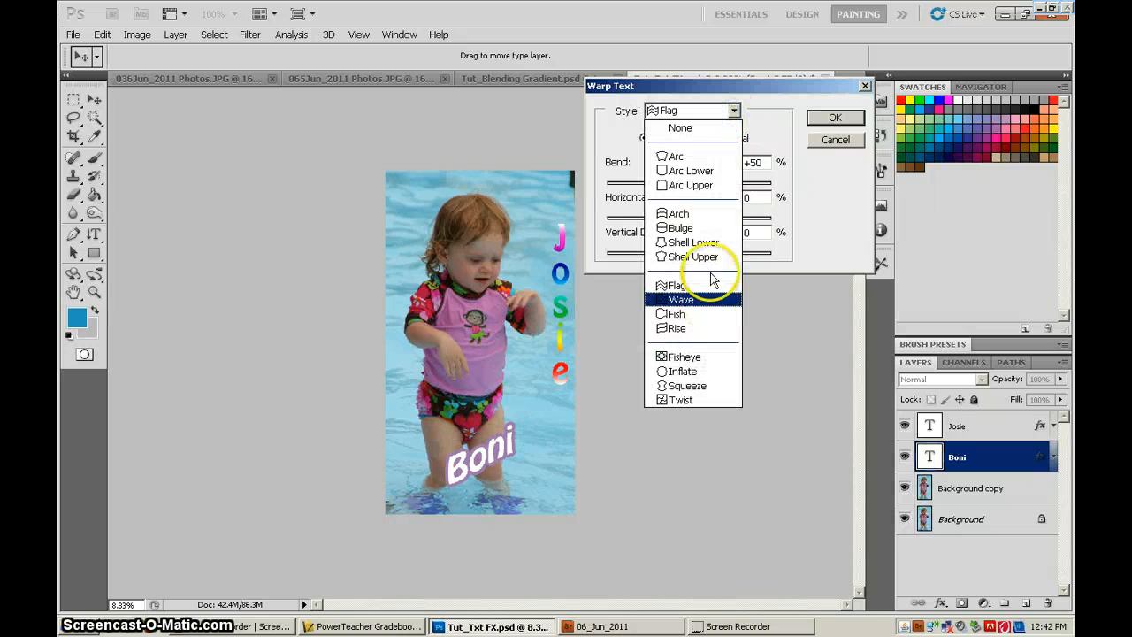
left_click(690, 227)
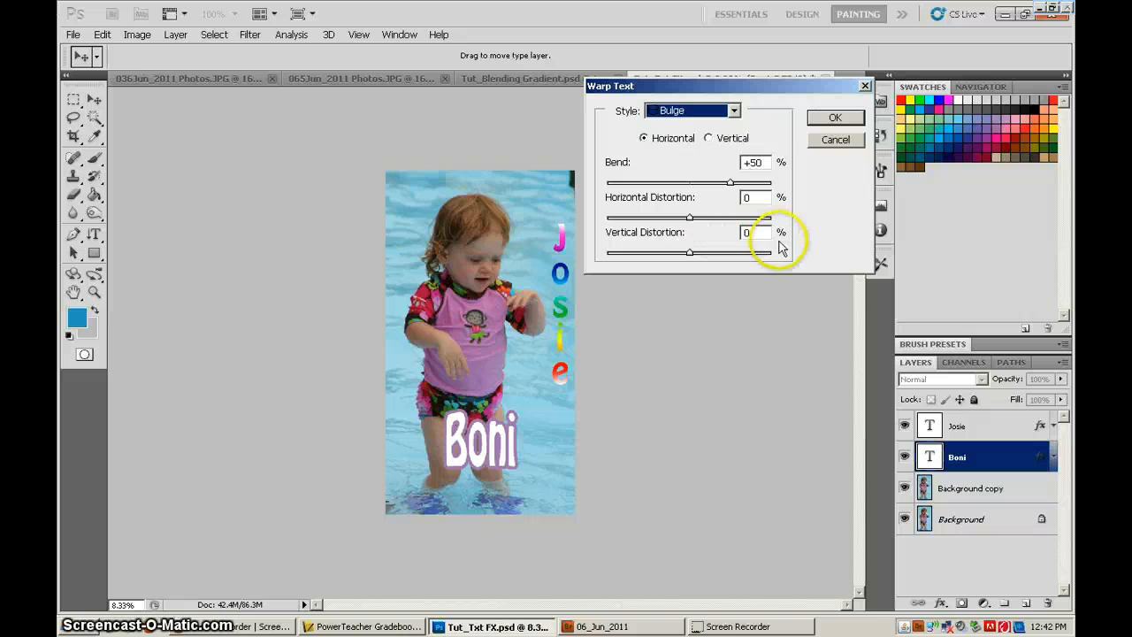
left_click(835, 119)
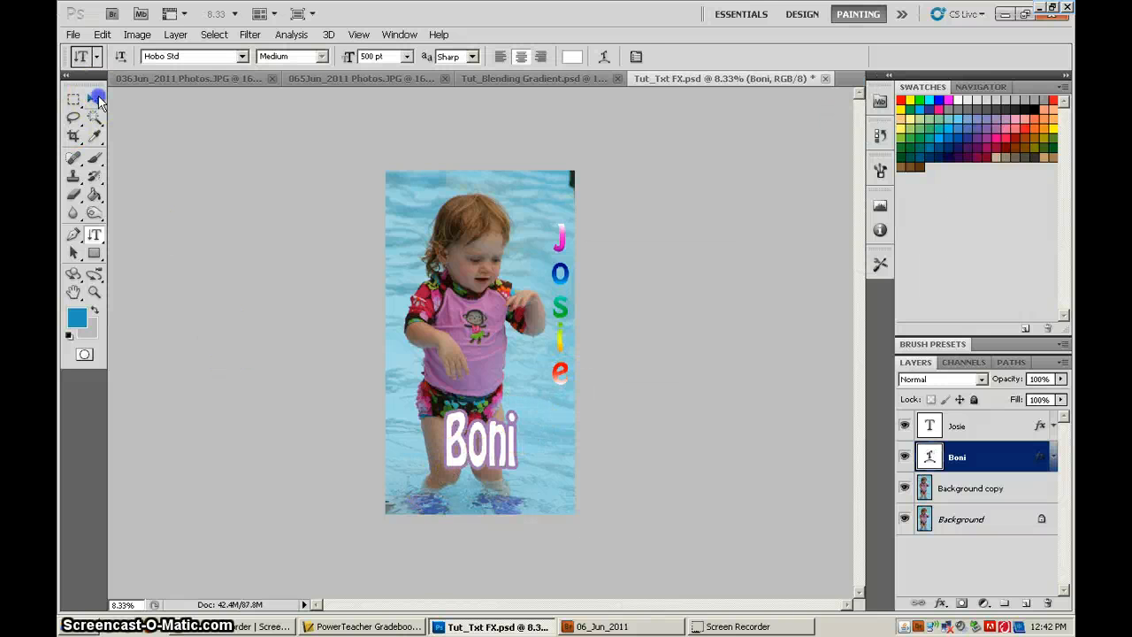
- Move the warped horizontal text into the photo's lower-right corner, below the vertical text
left_click(98, 101)
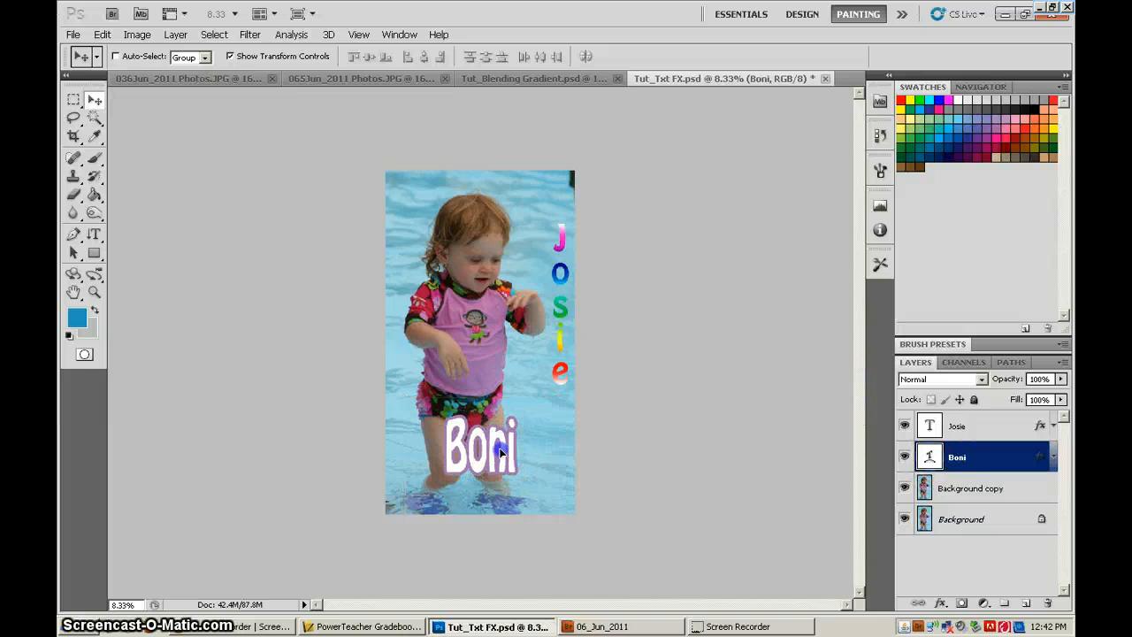
left_click_drag(501, 451, 549, 479)
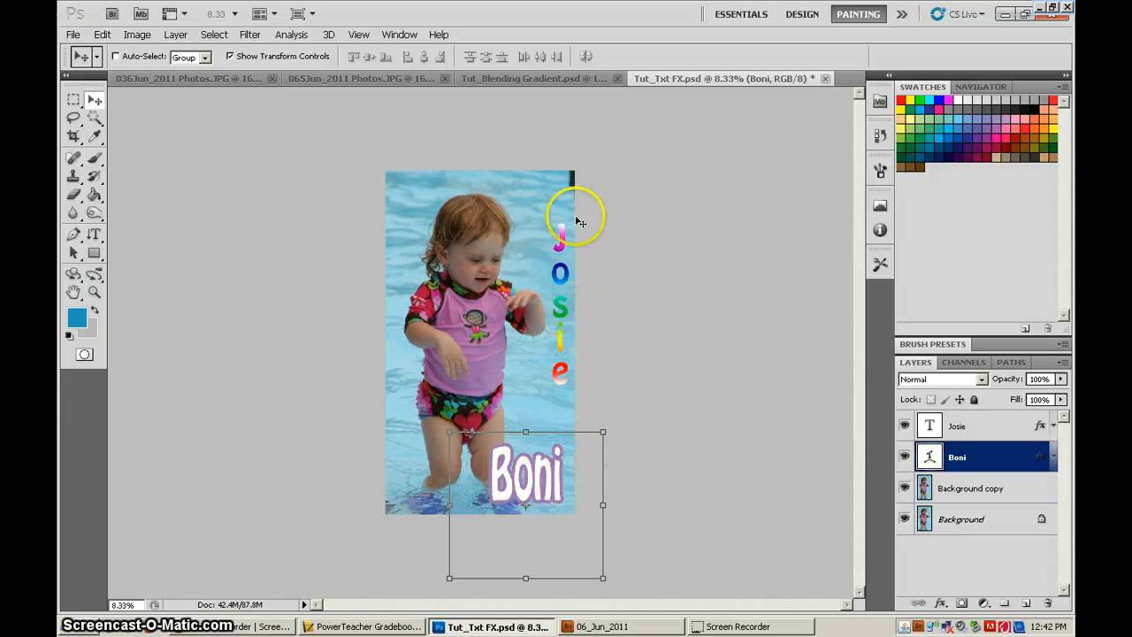
left_click(73, 36)
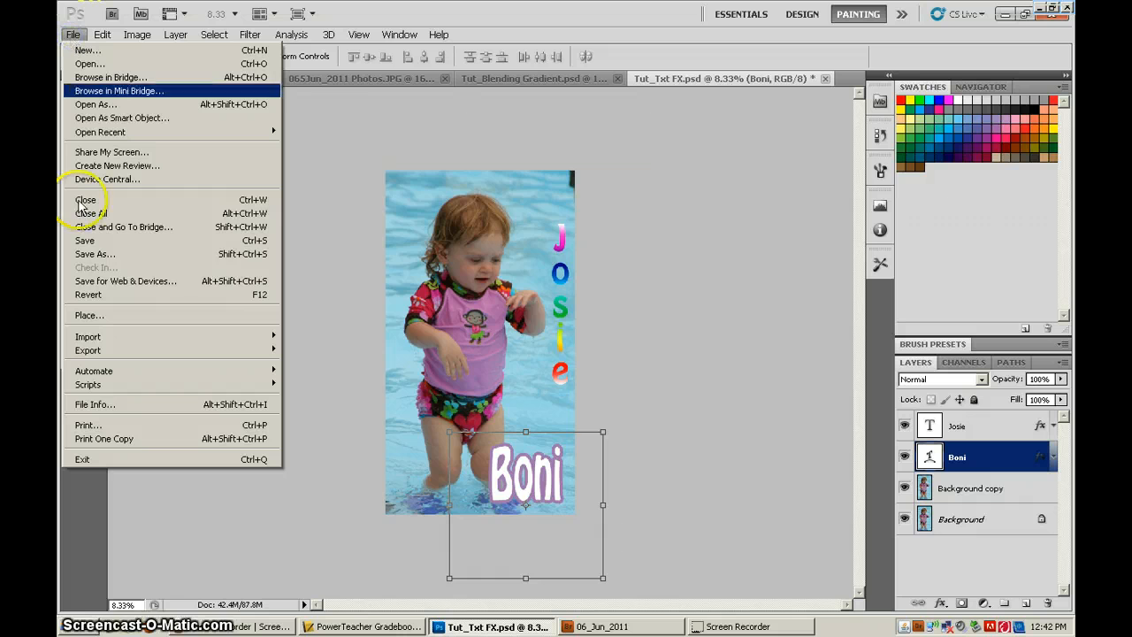
left_click(82, 256)
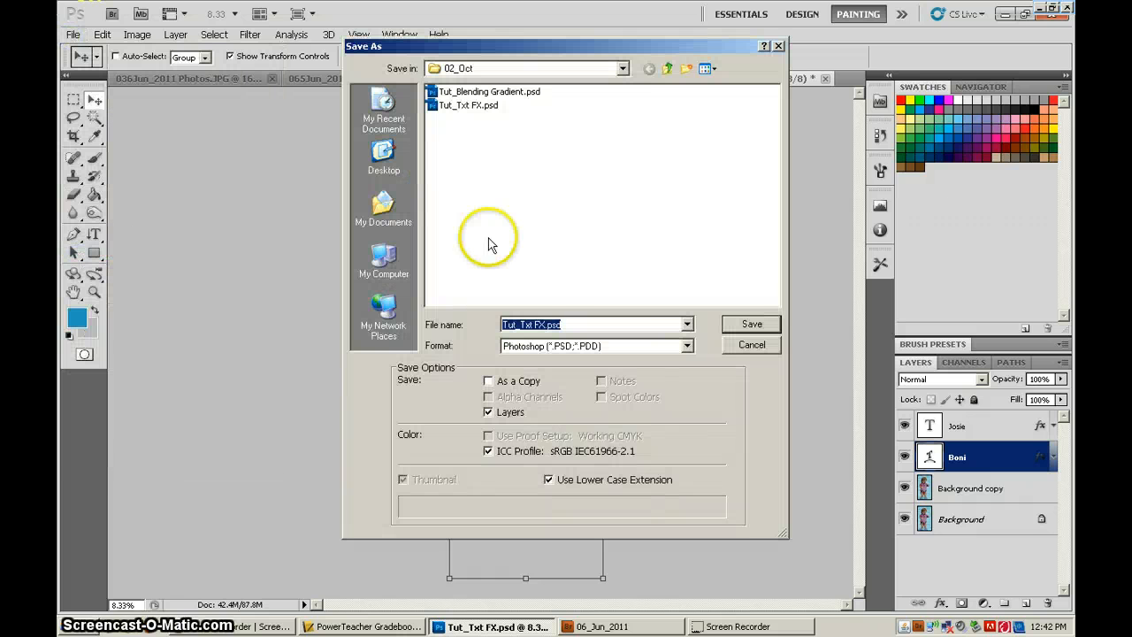
left_click(738, 347)
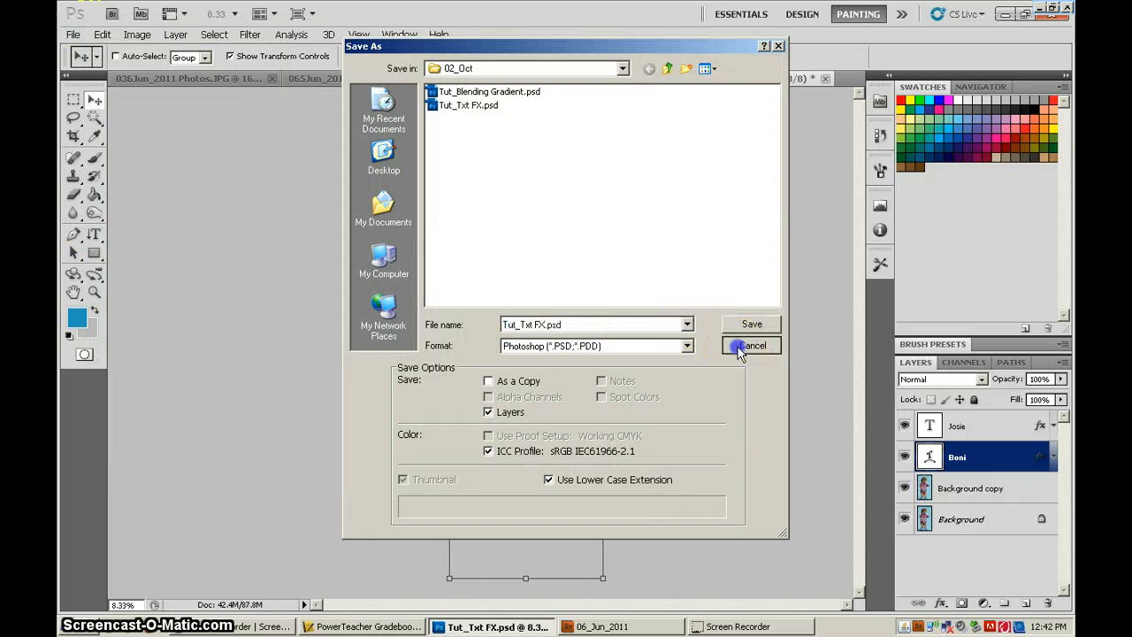